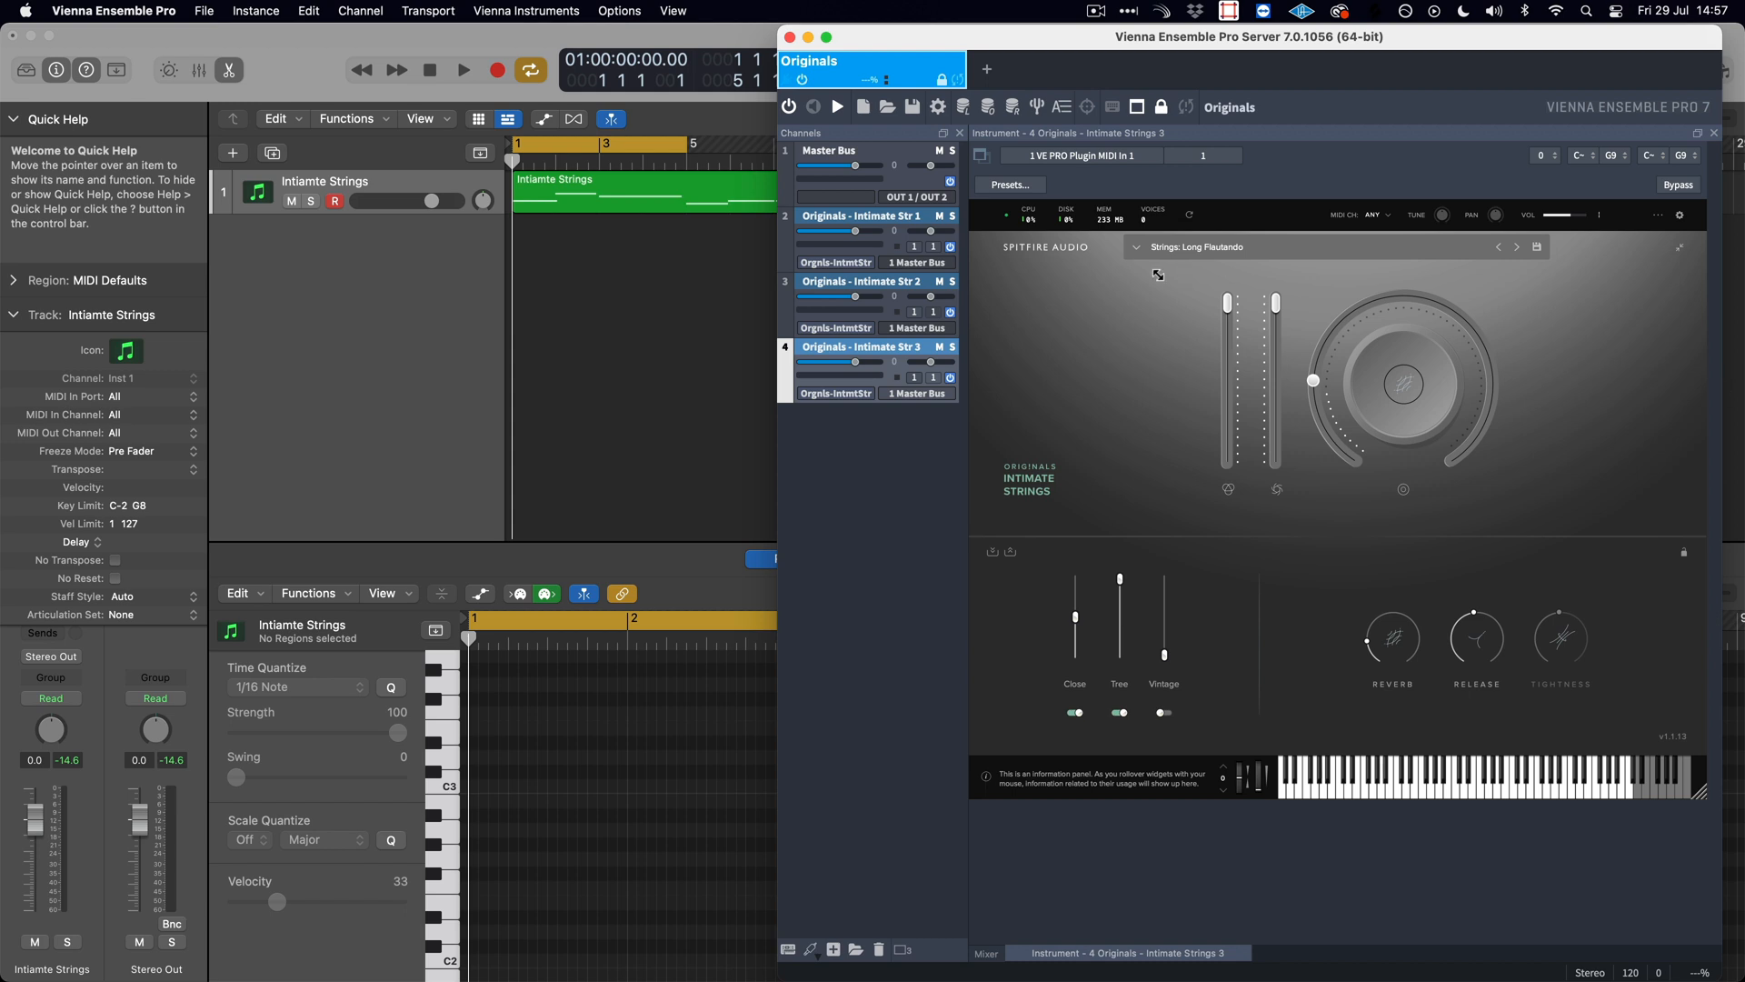
- Look through the preset list of the third Intimate Strings instrument and the MIDI port options of the first one
click(1143, 252)
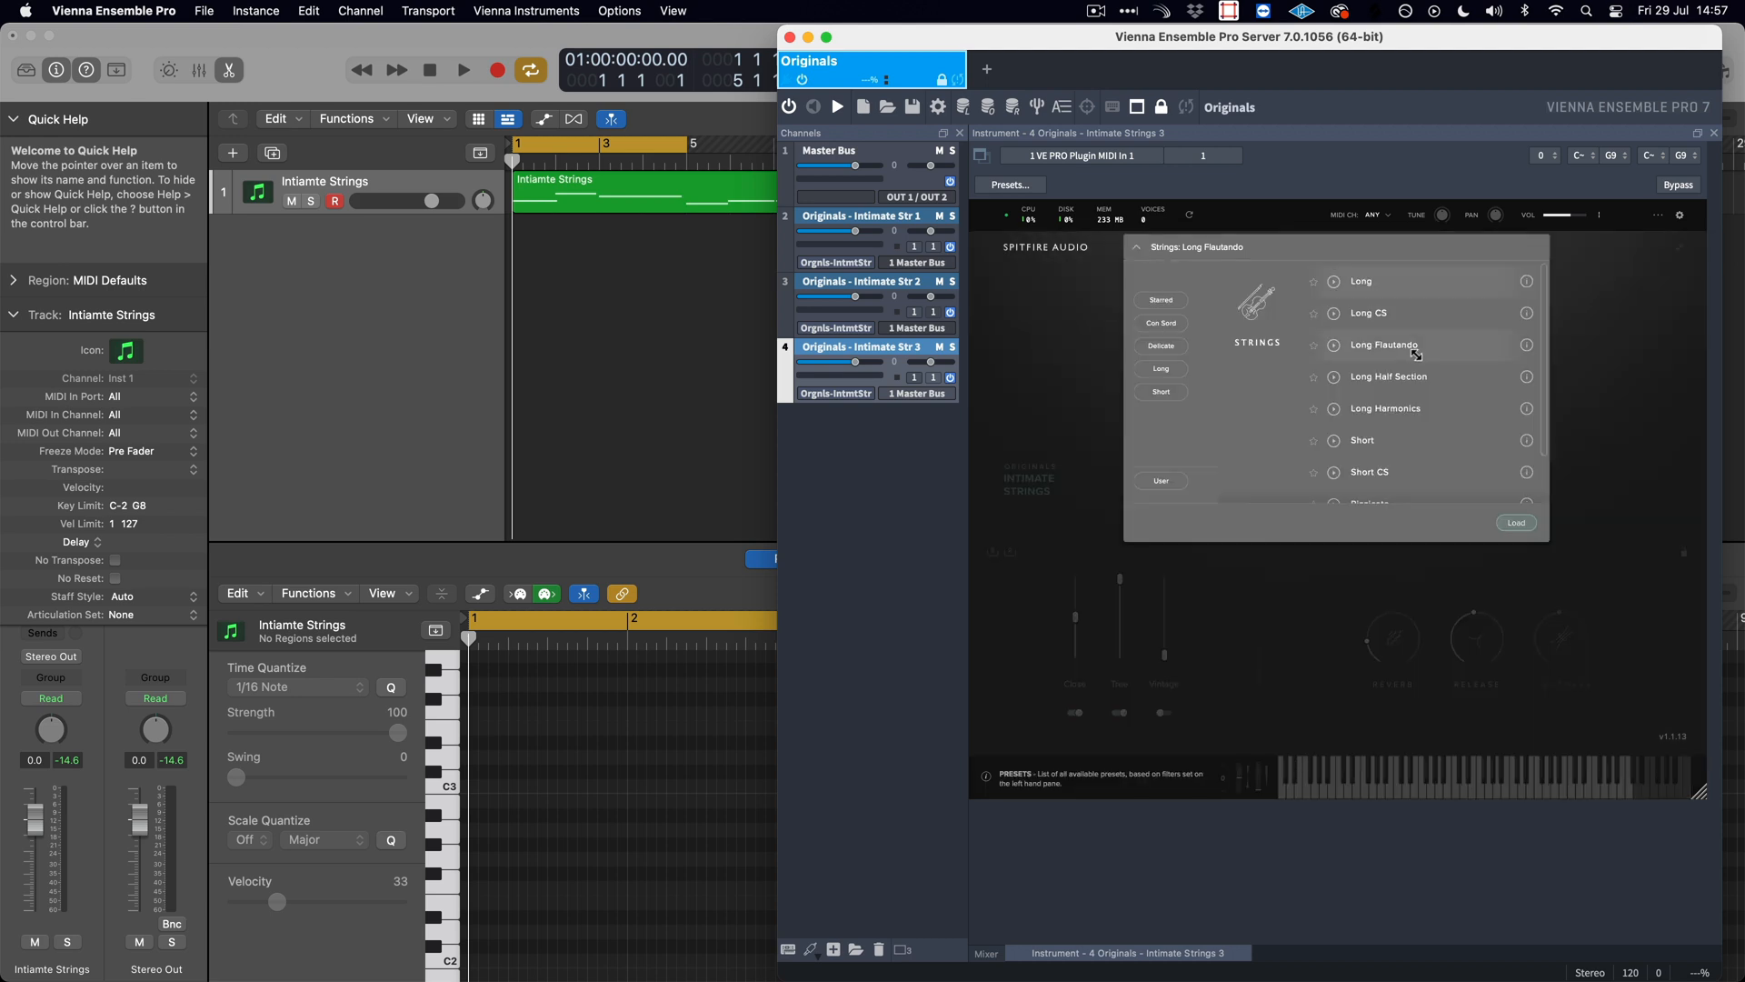
scroll(1416, 364, down, 3)
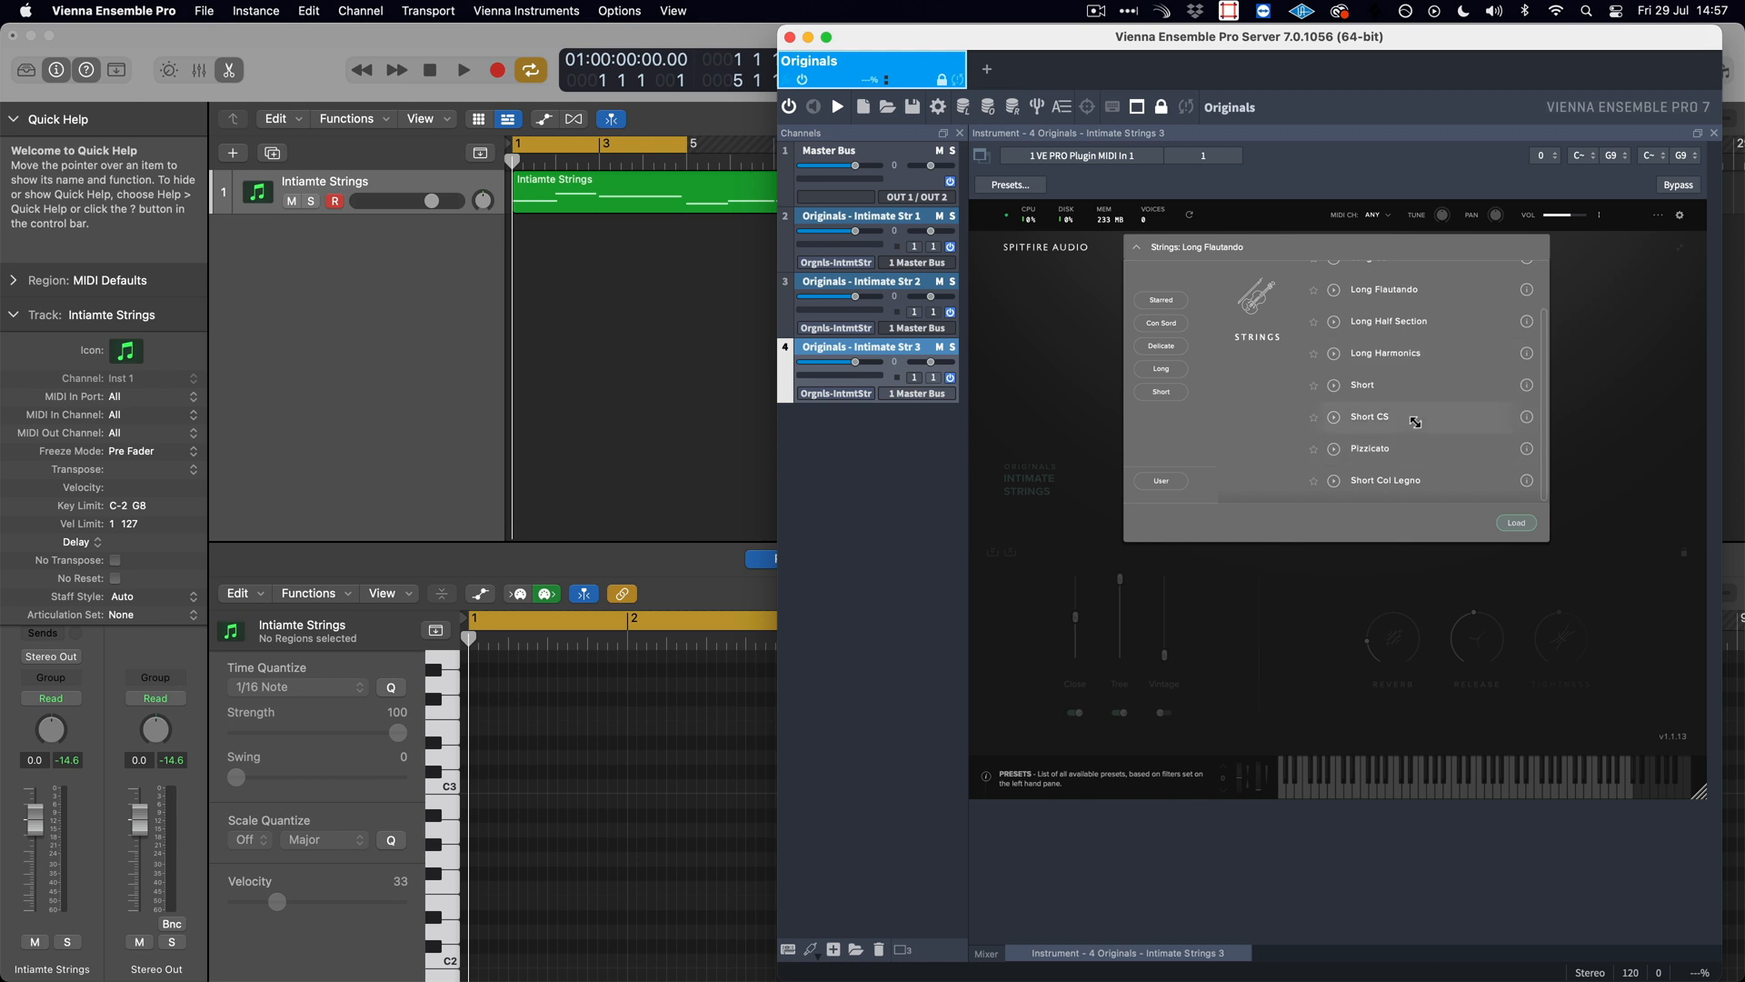
scroll(1418, 422, up, 3)
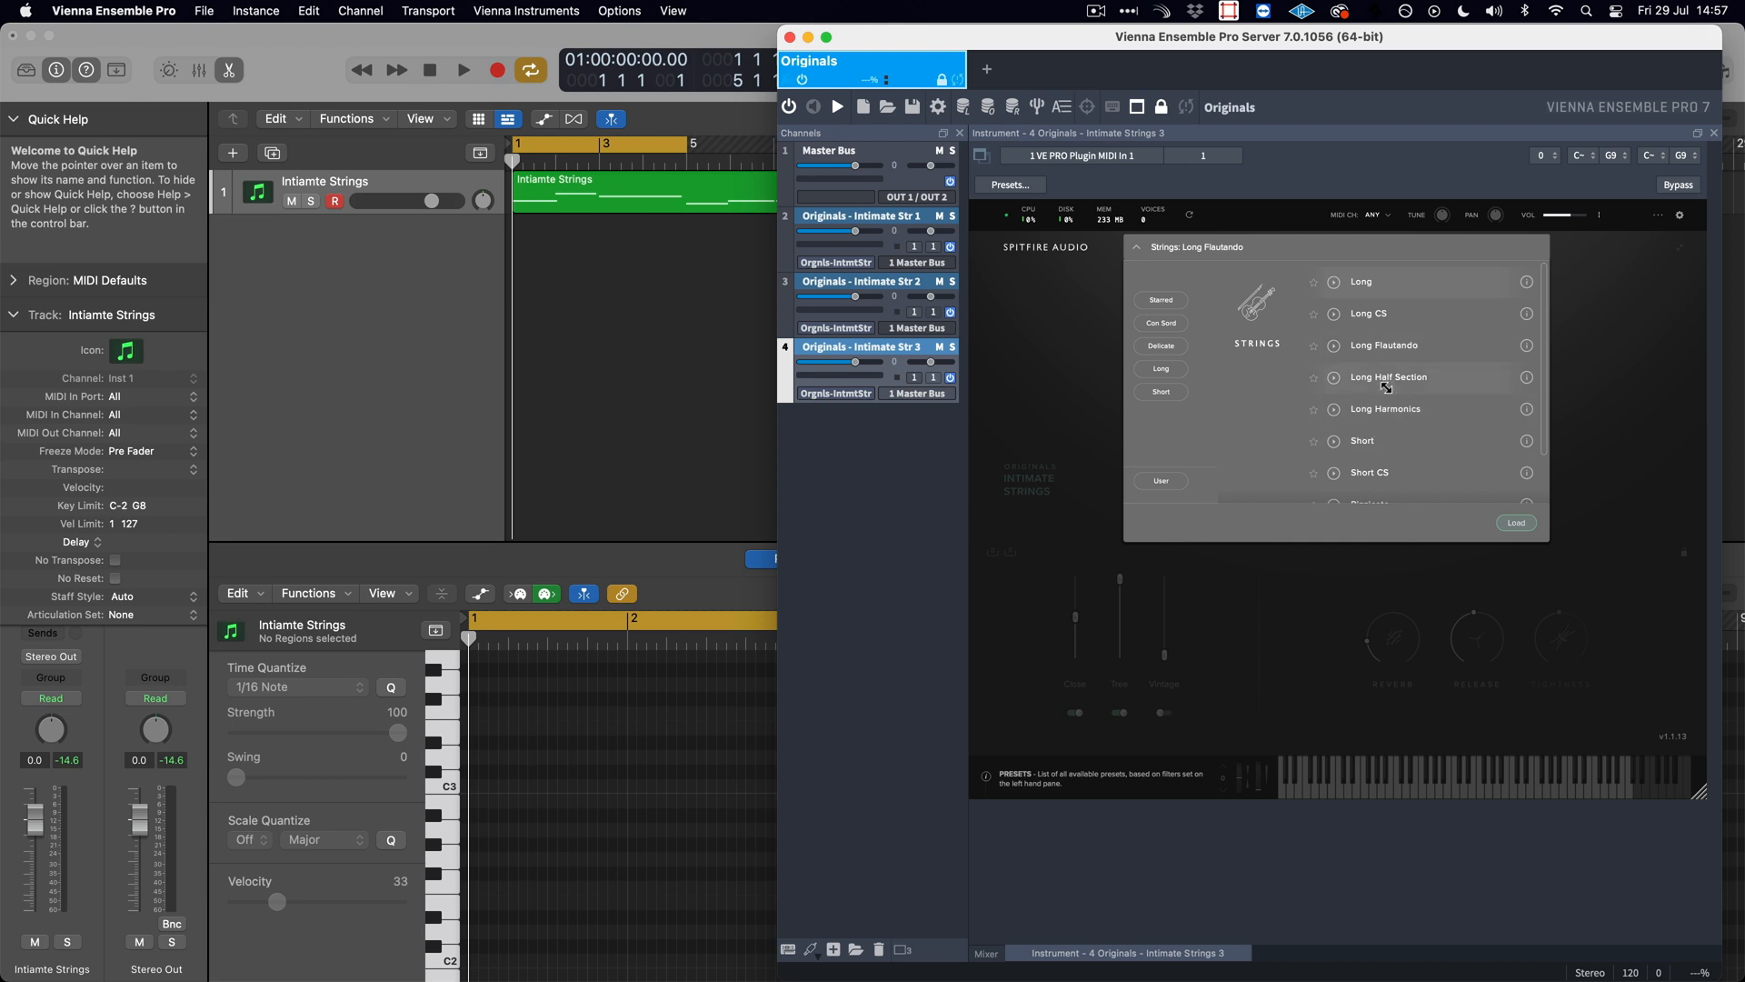
click(1027, 338)
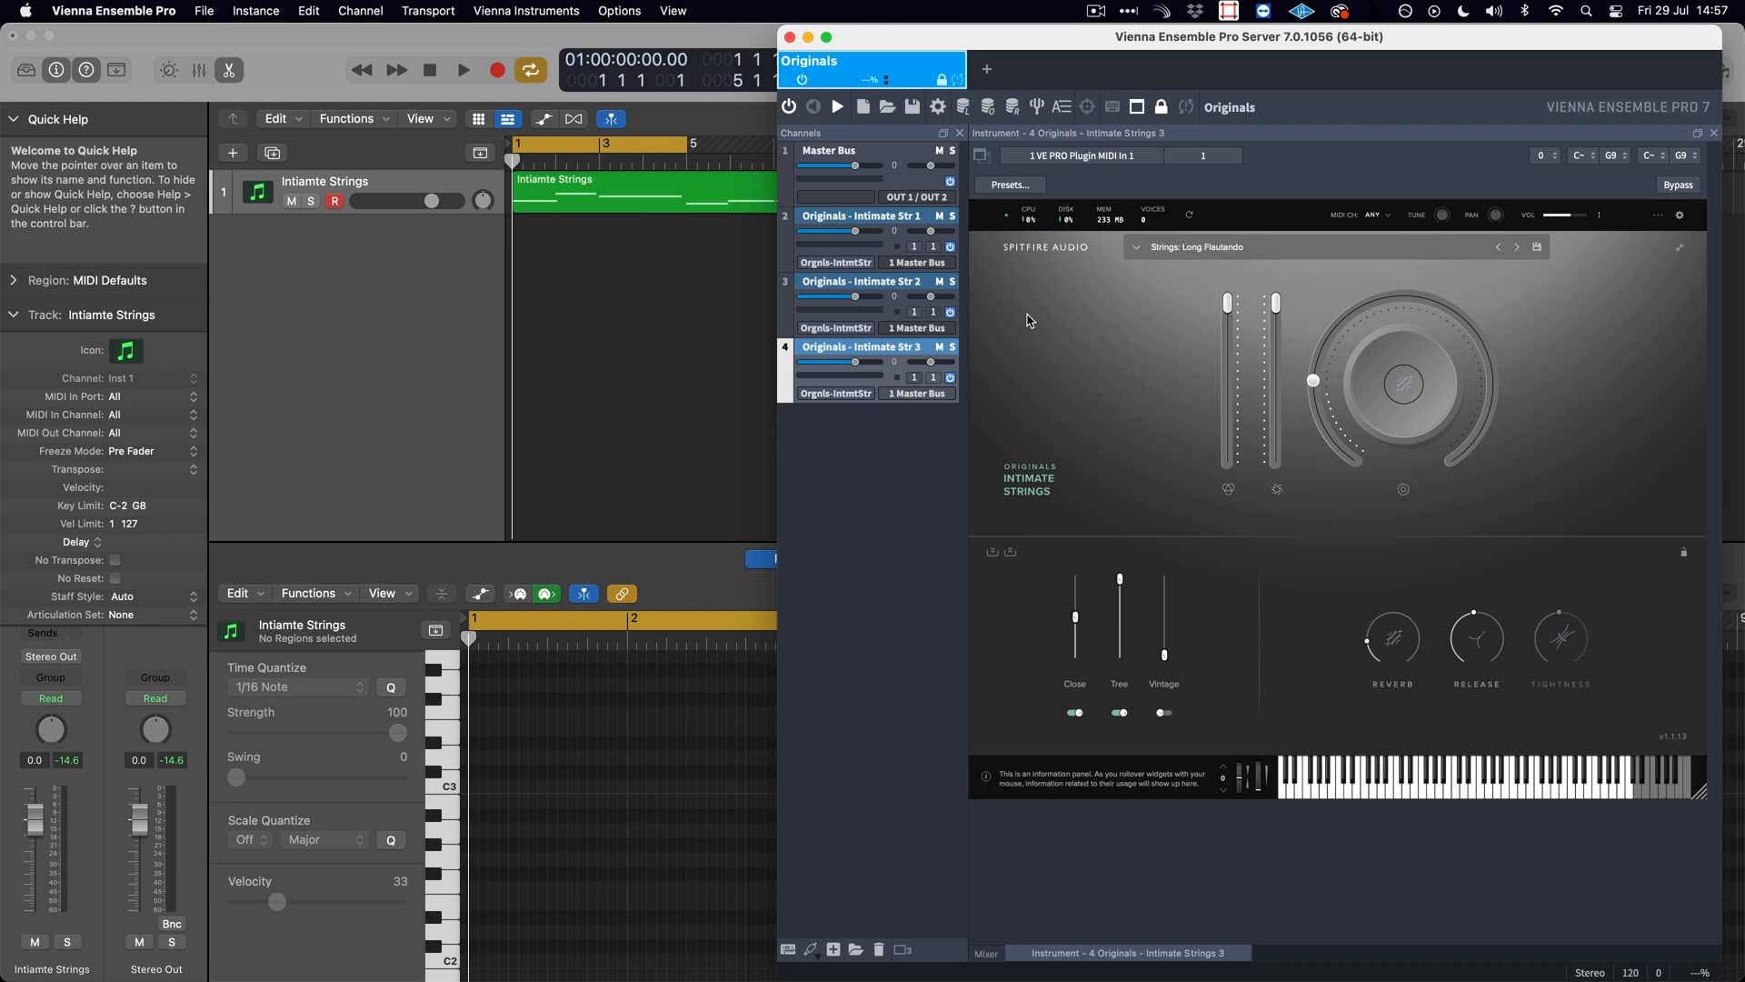
click(916, 248)
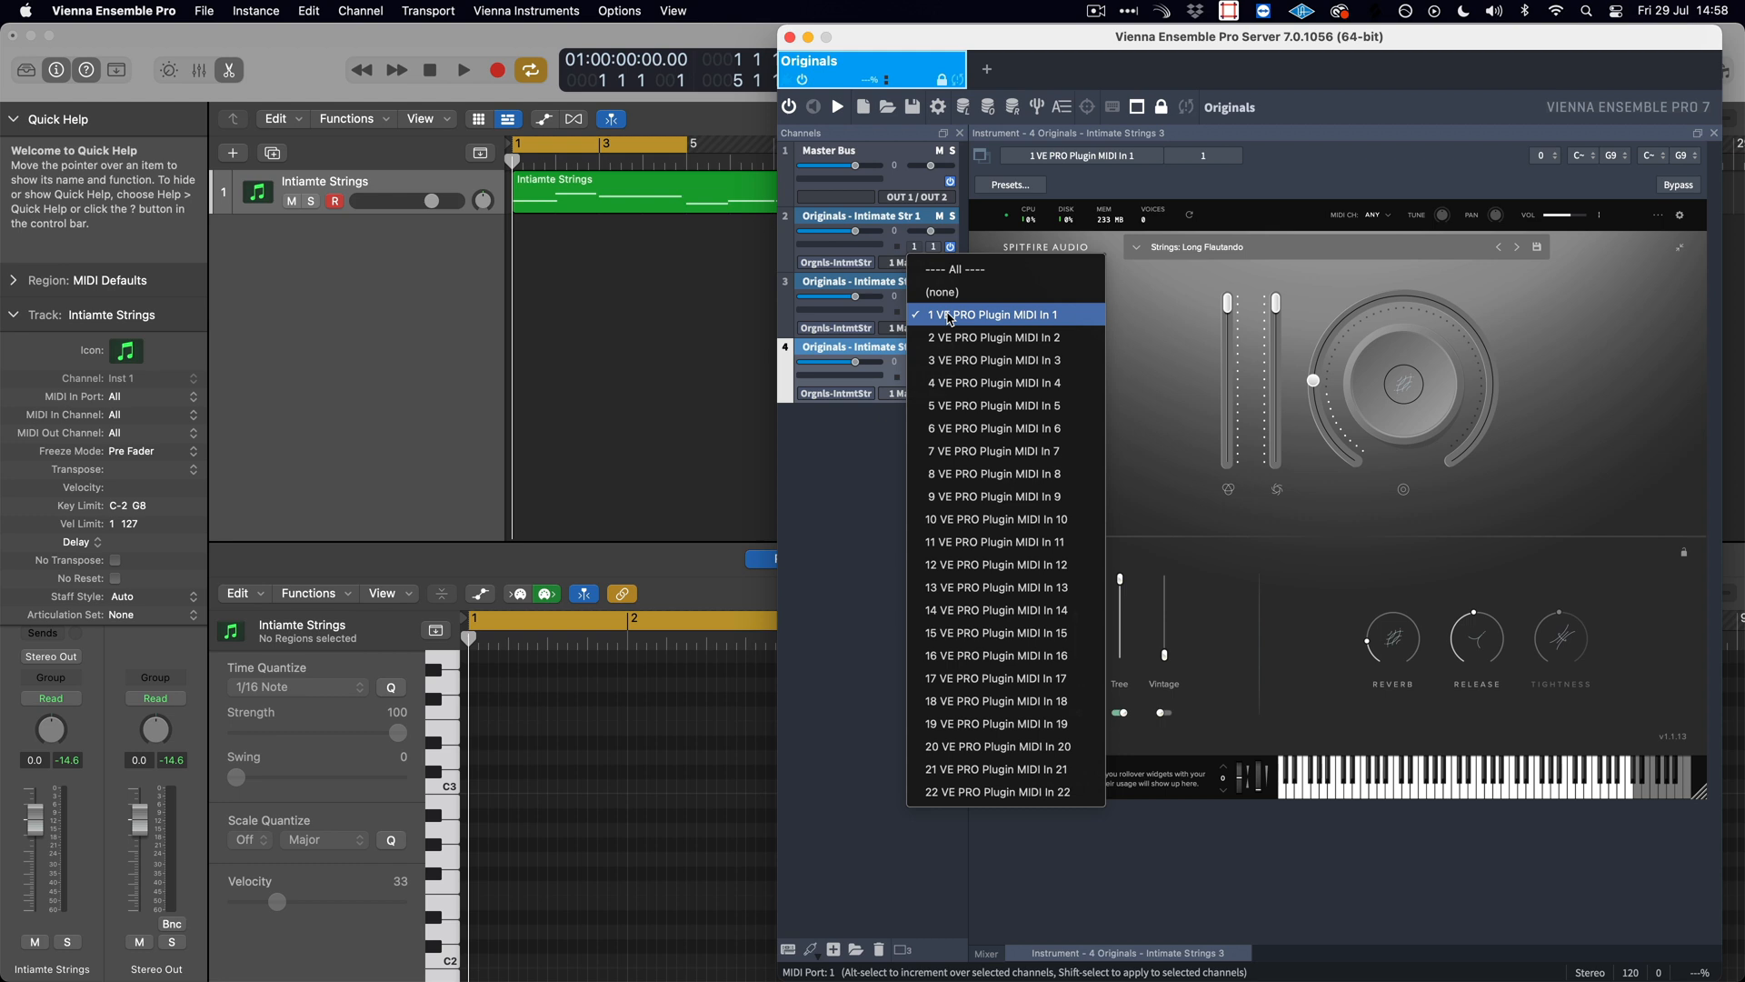
click(862, 452)
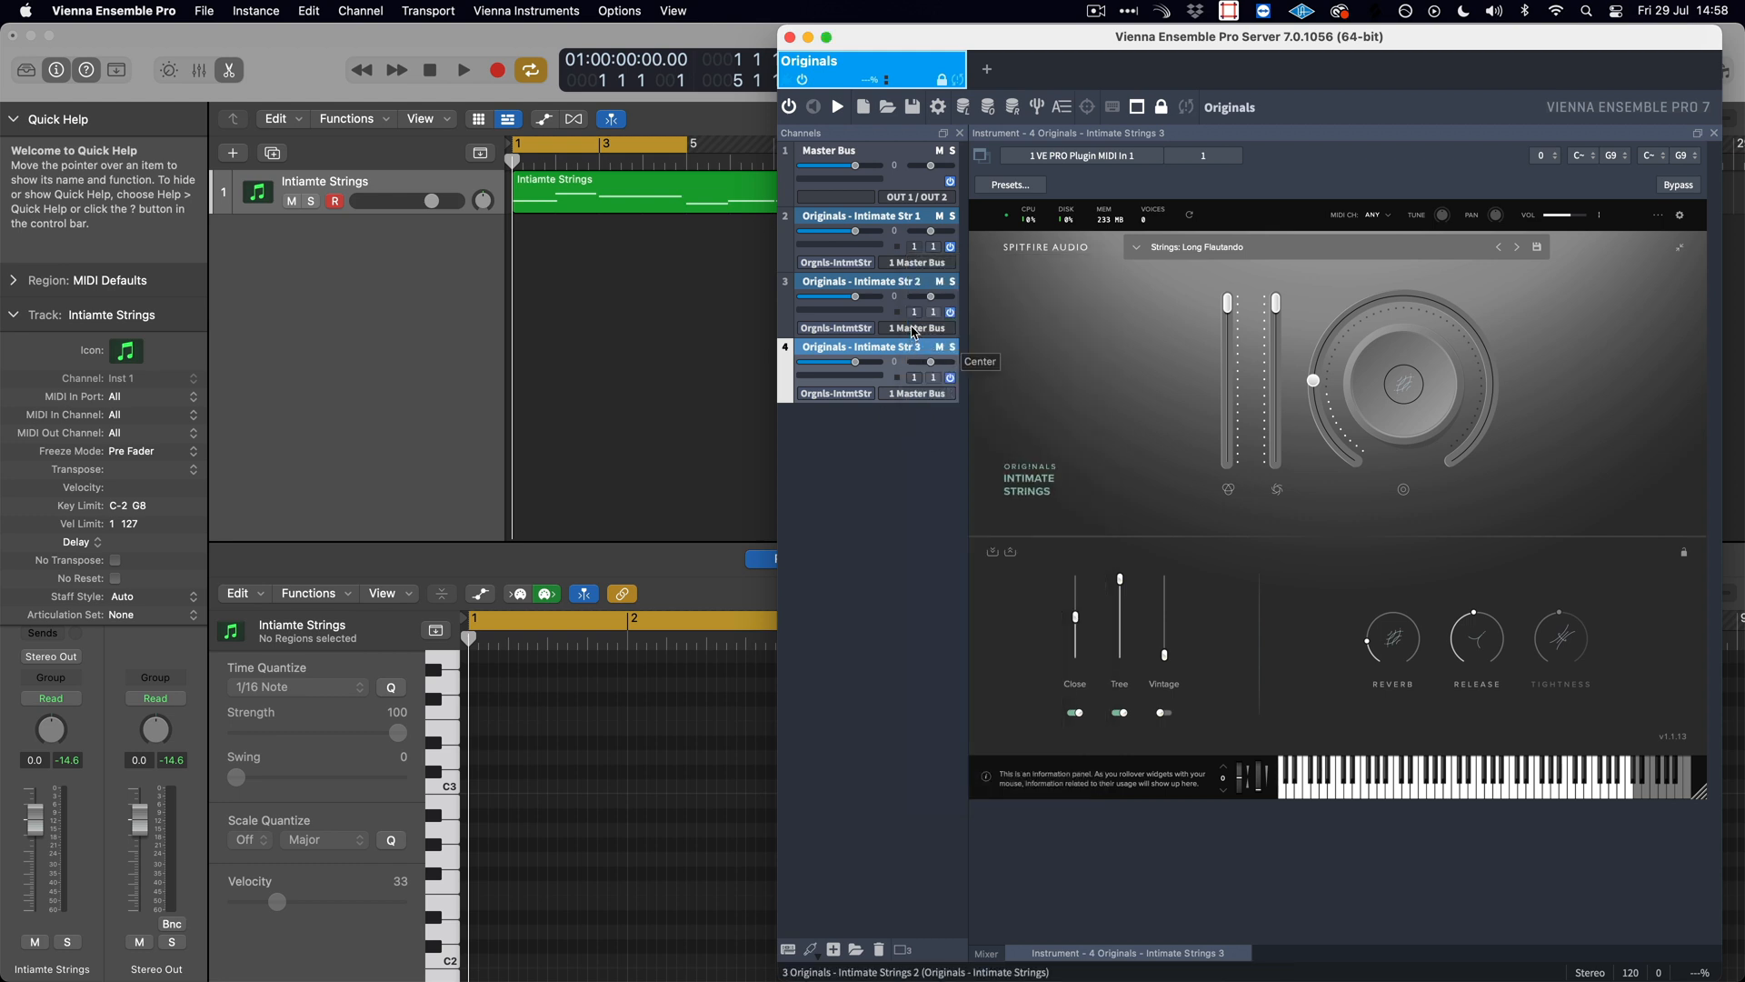
- Set the MIDI channel of Intimate Str 3 to 3 and Intimate Str 2 to 2, and select Intimate Str 1
click(934, 378)
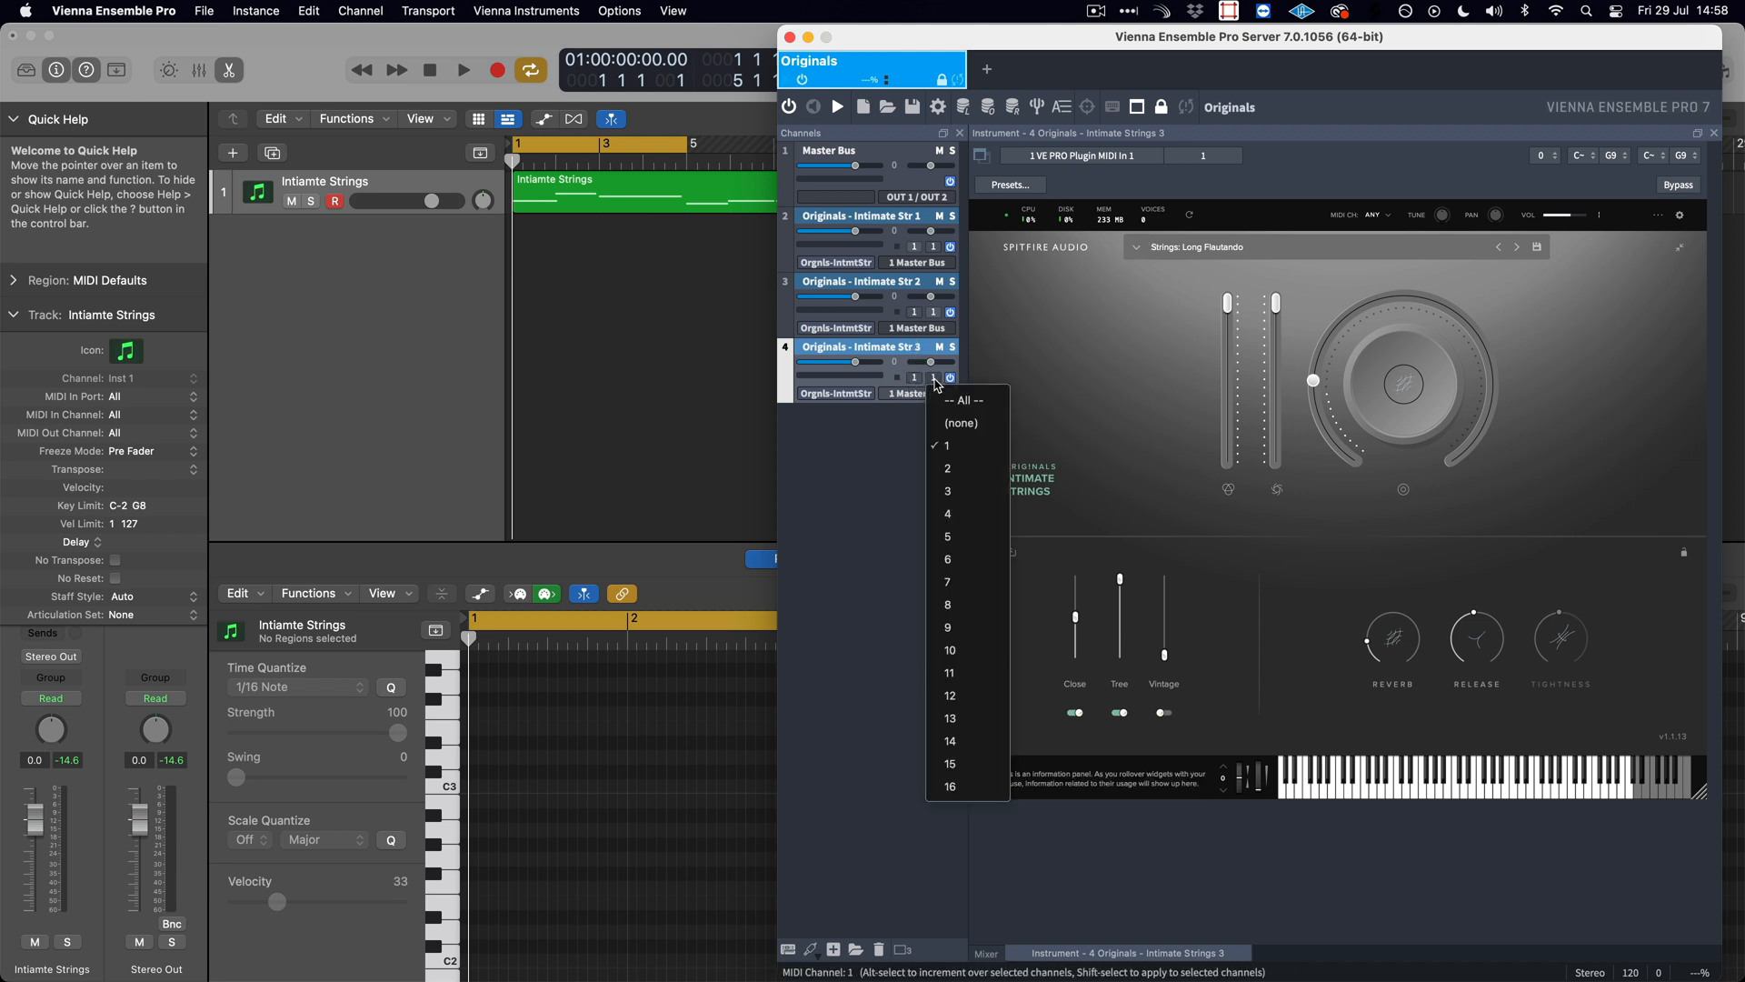
click(971, 489)
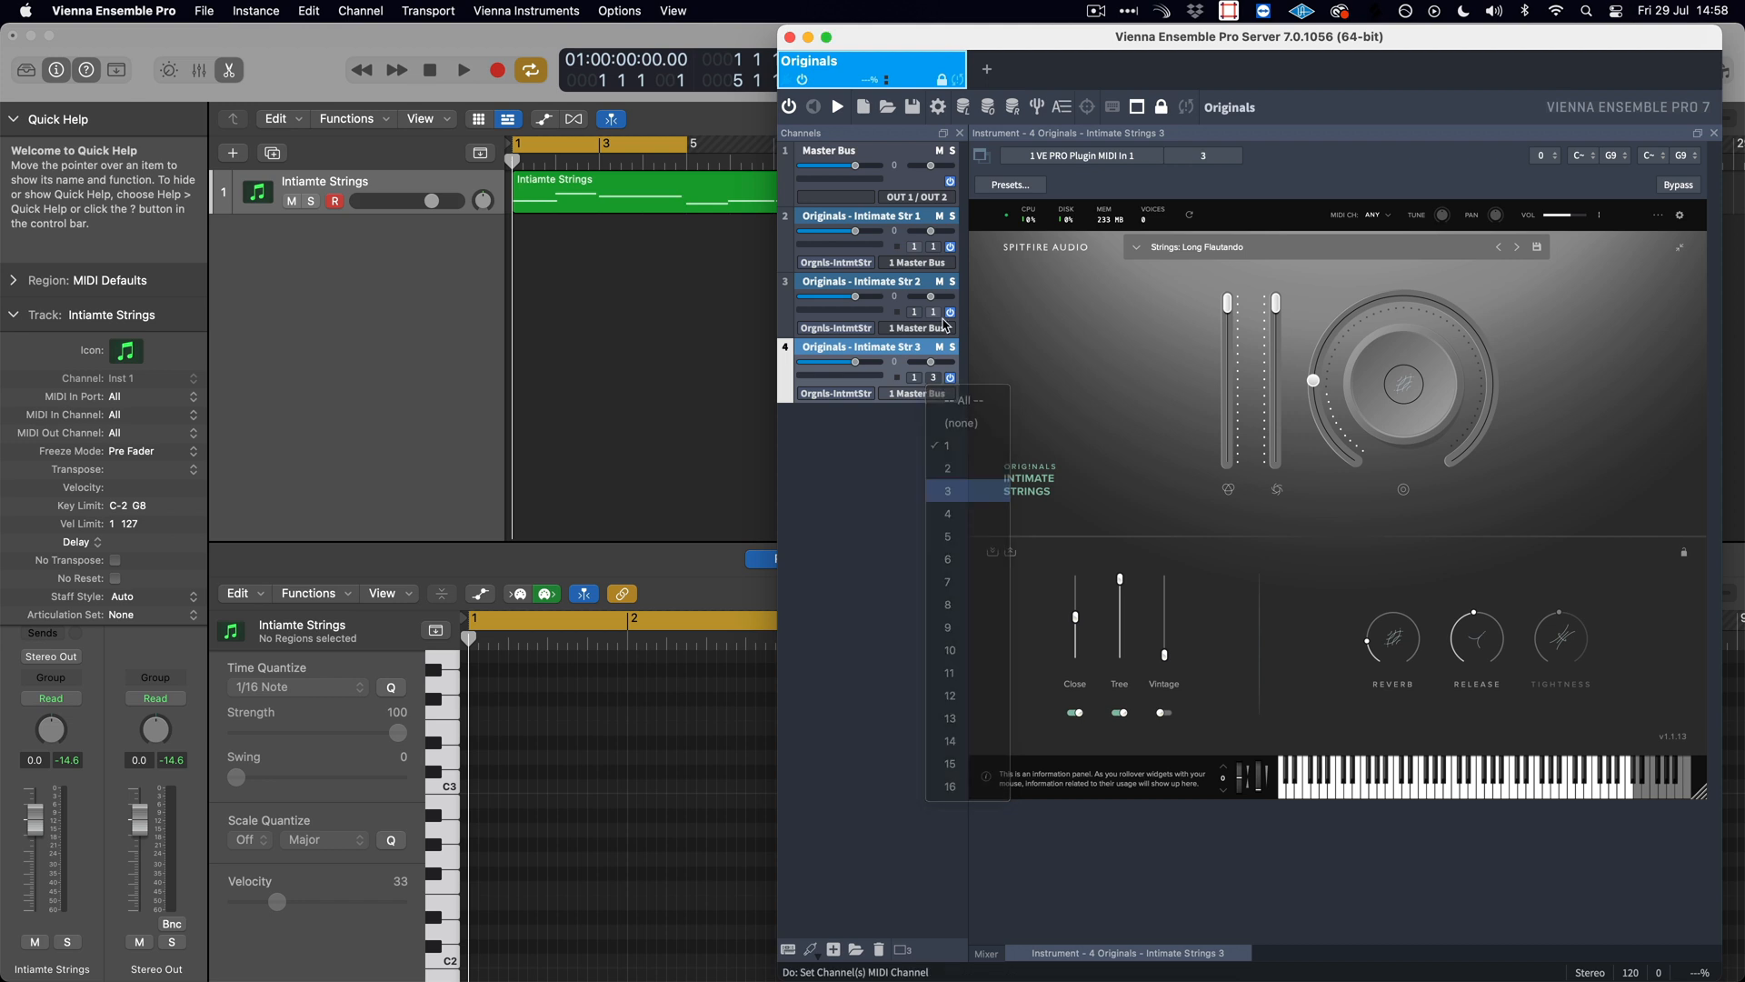
click(911, 284)
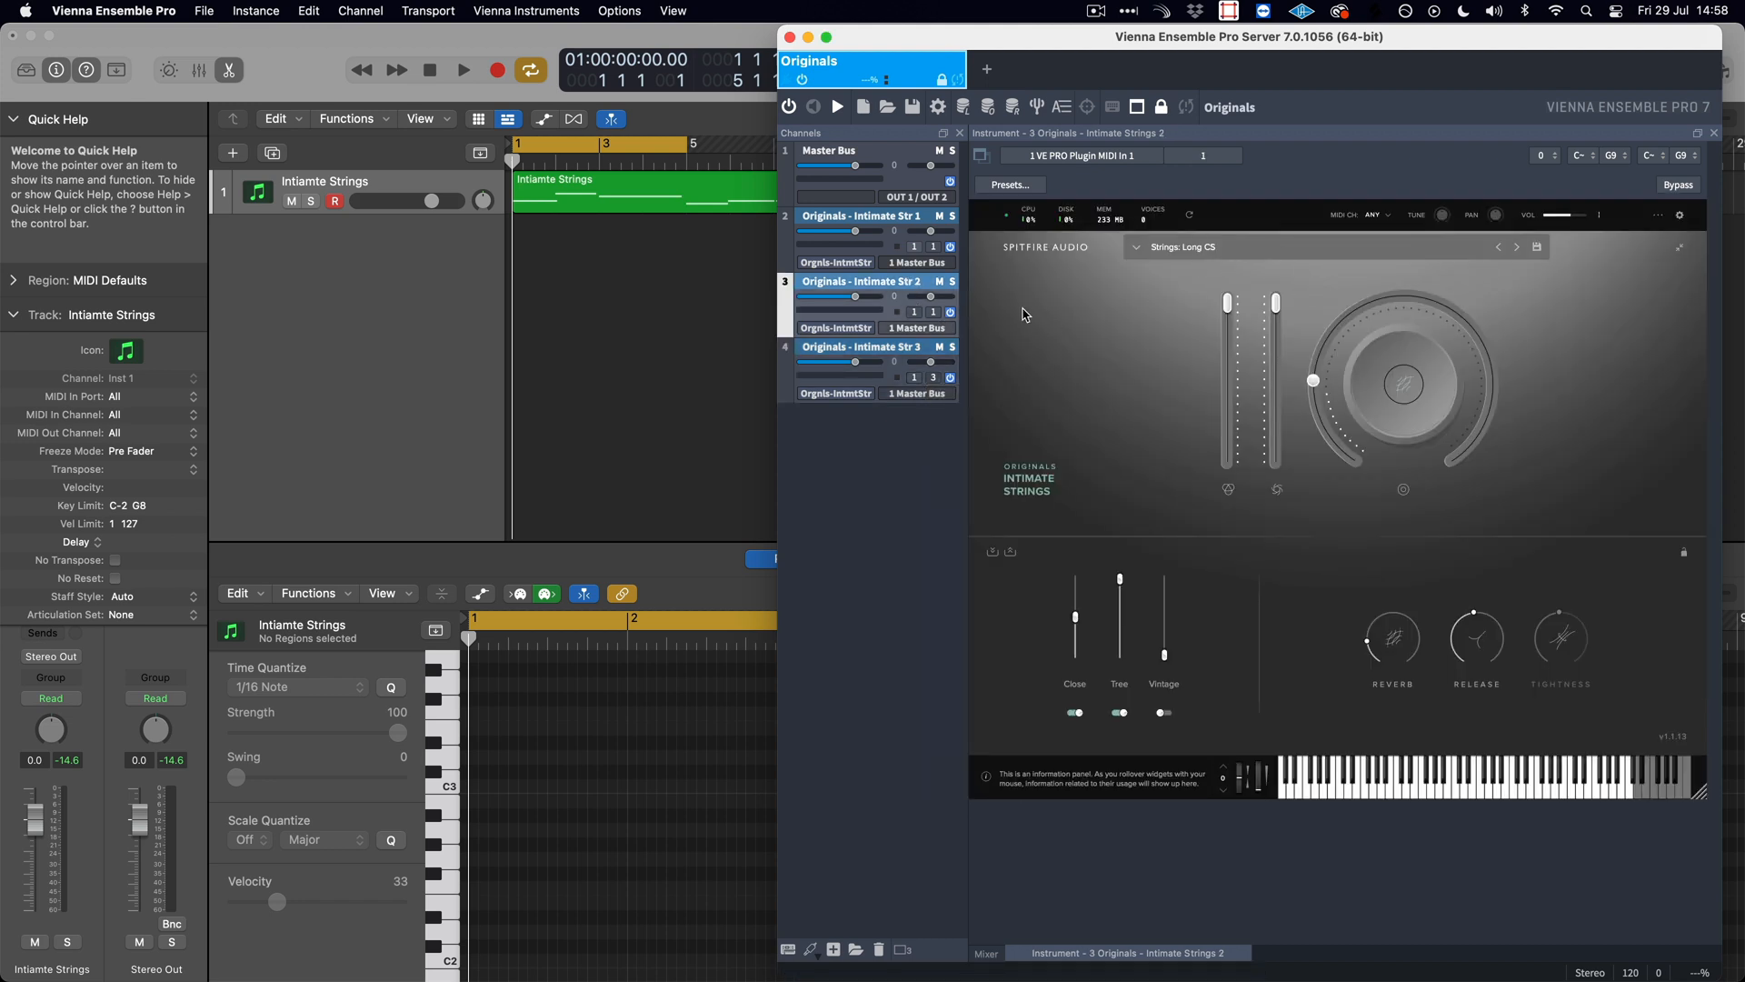
click(934, 313)
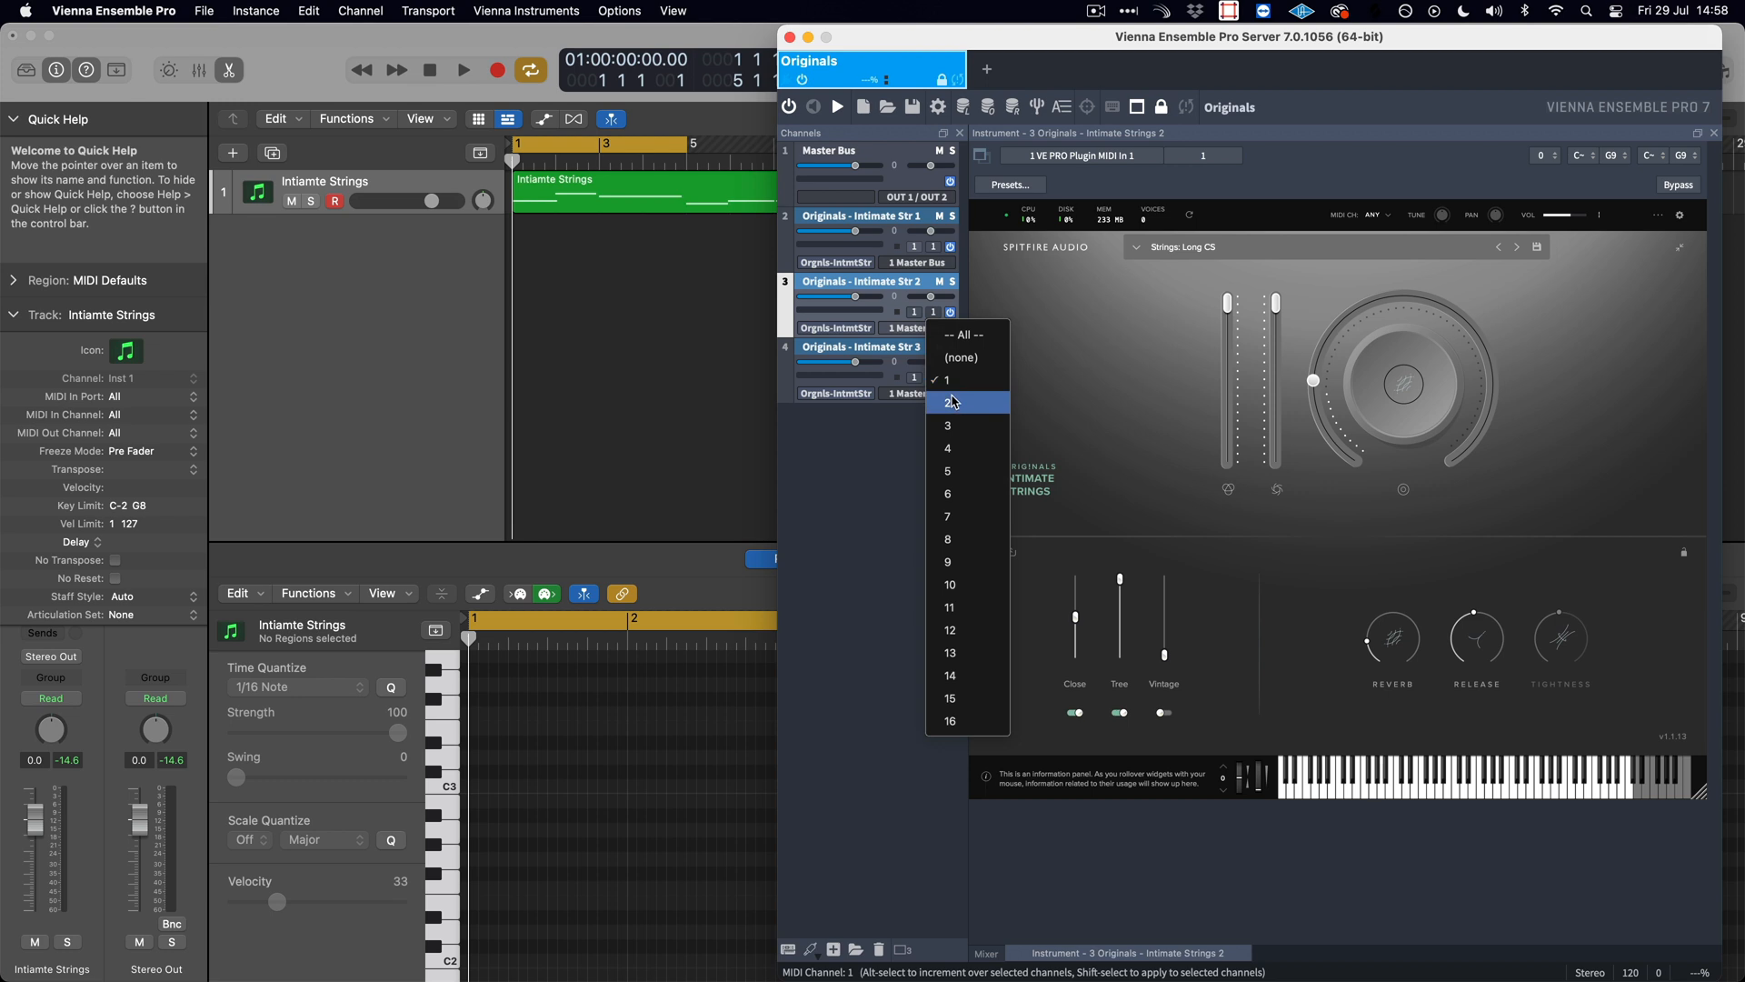
click(954, 402)
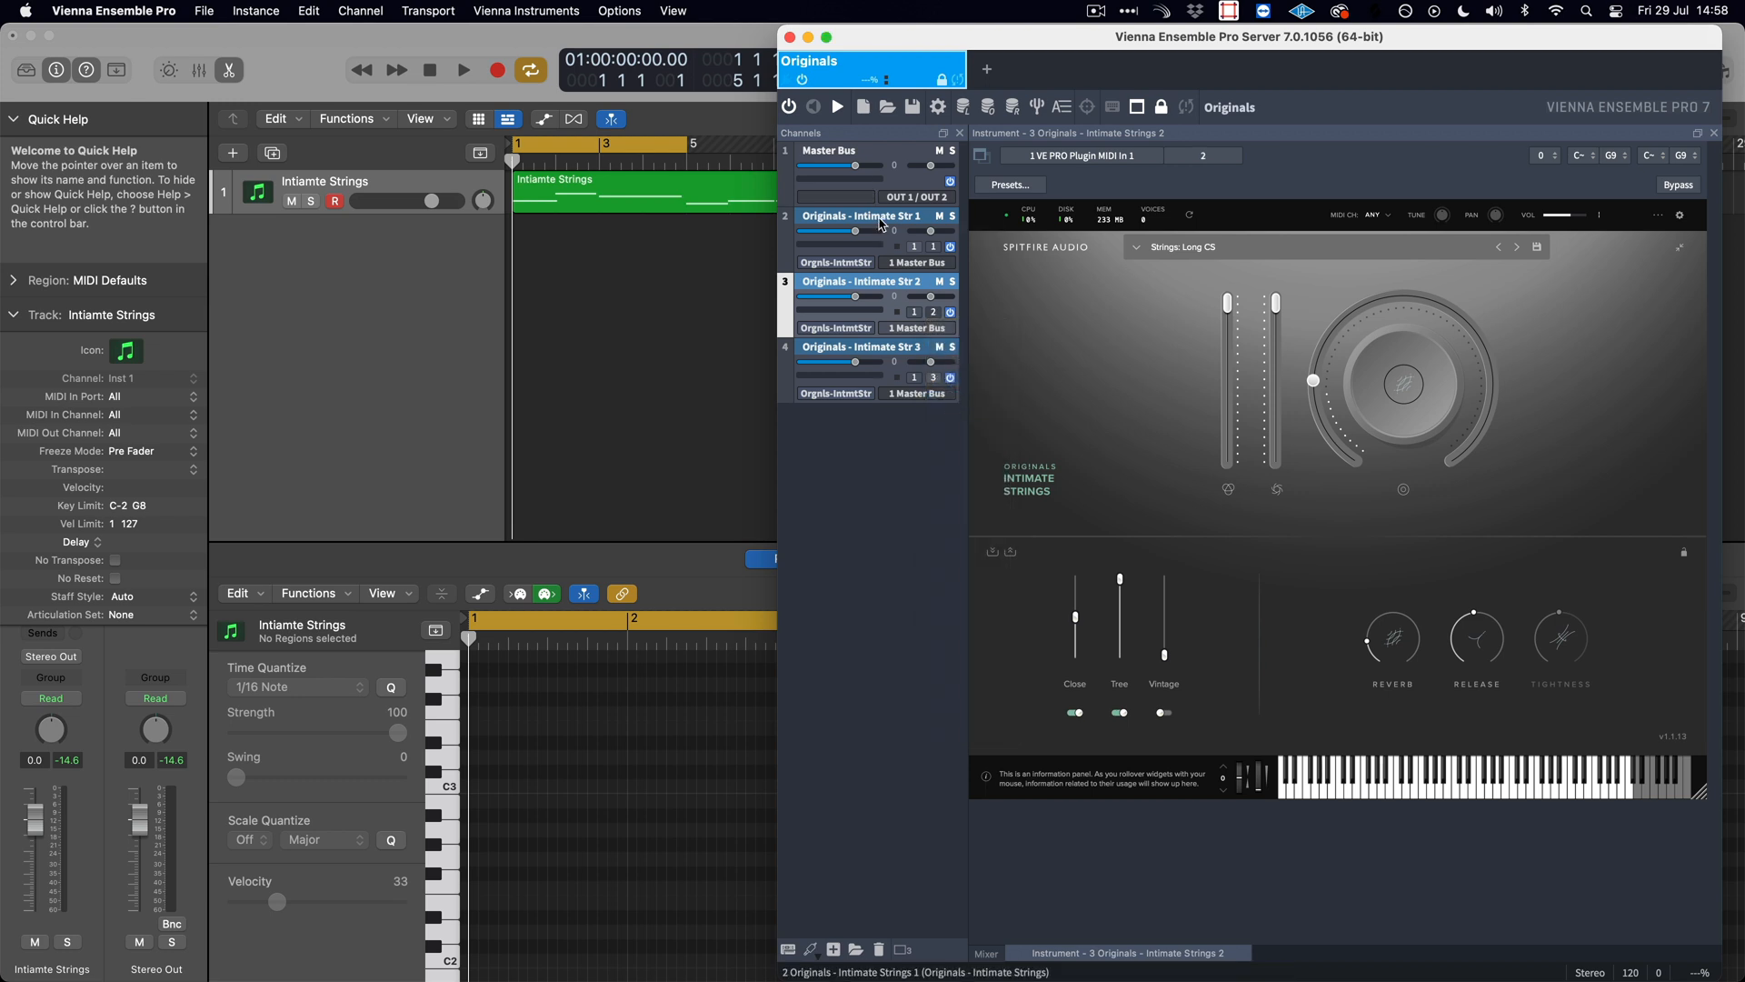
click(882, 225)
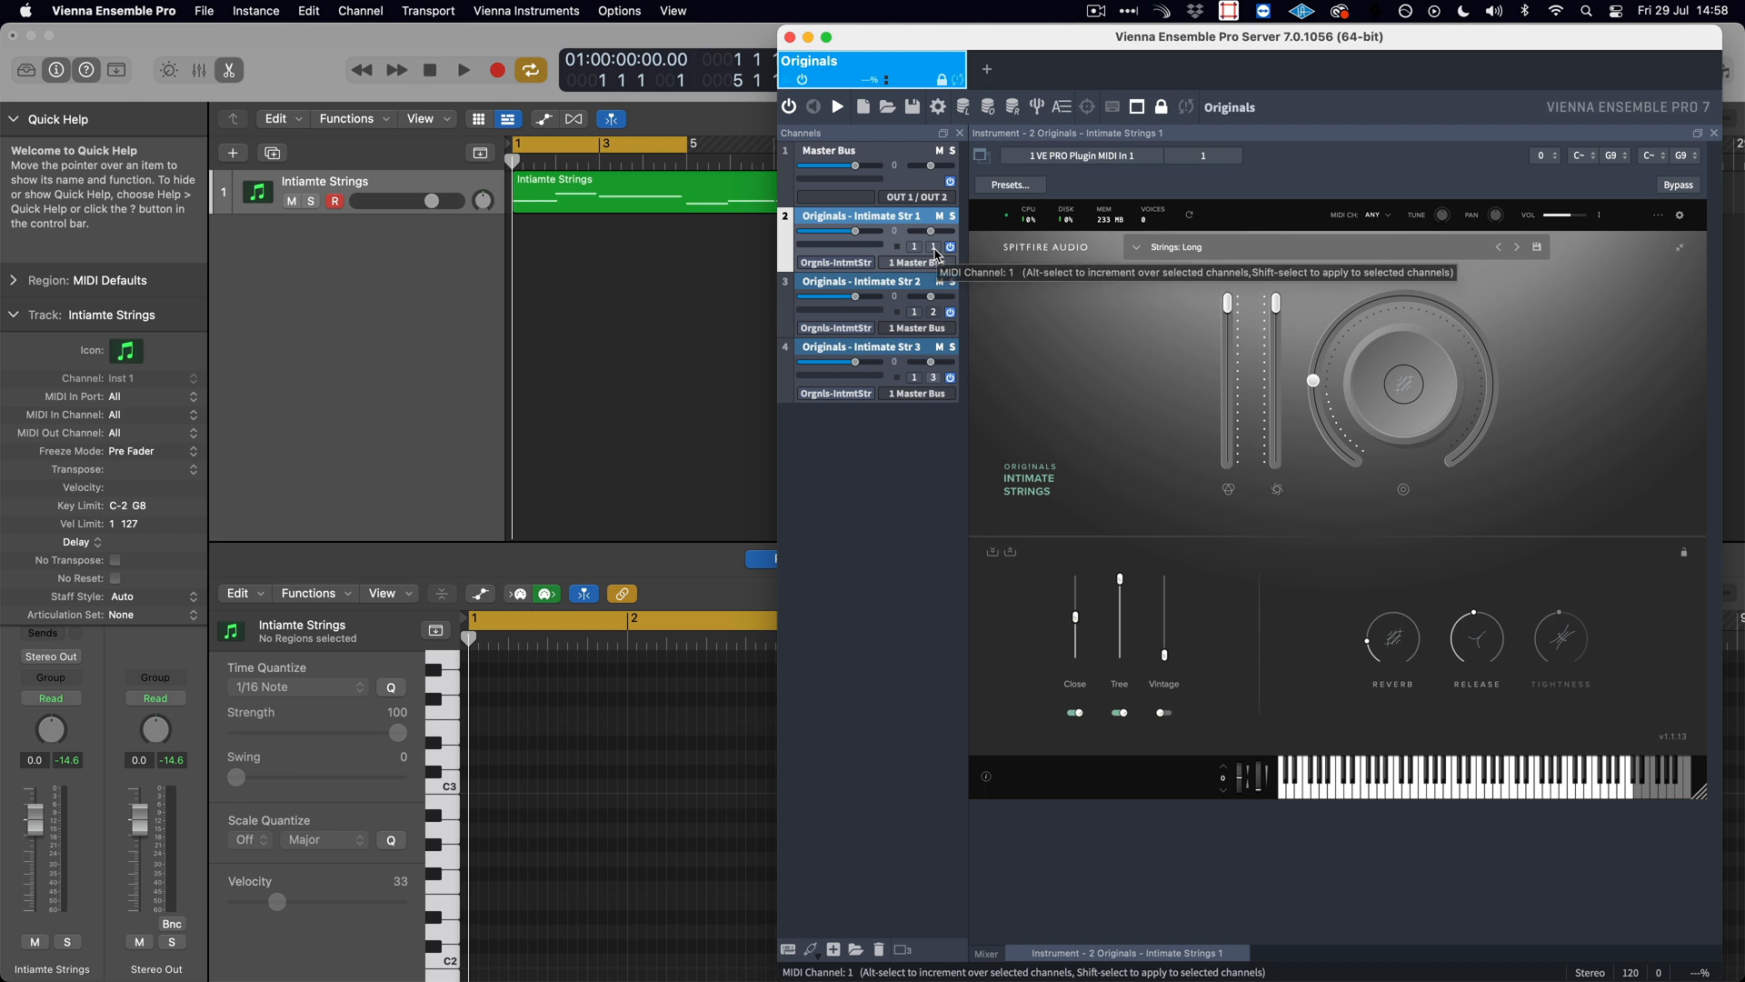
- Switch to Logic Pro and keep the Intiamte Strings track's MIDI Out Channel at All
click(448, 322)
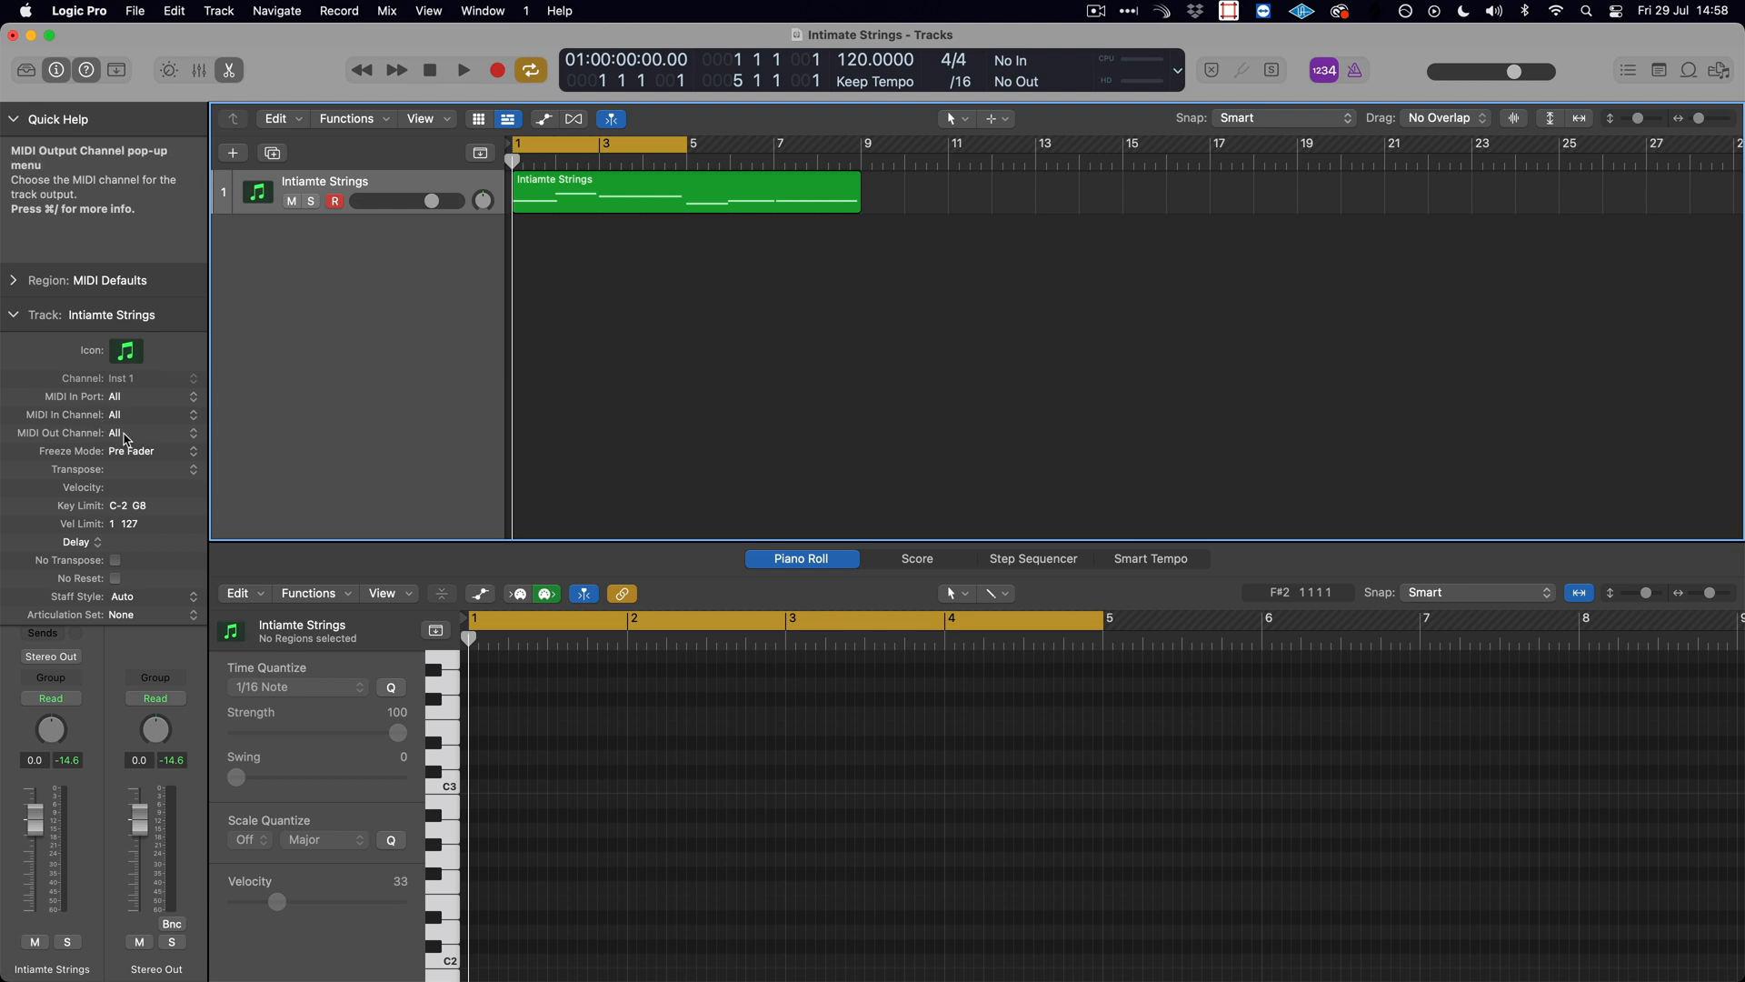
click(132, 436)
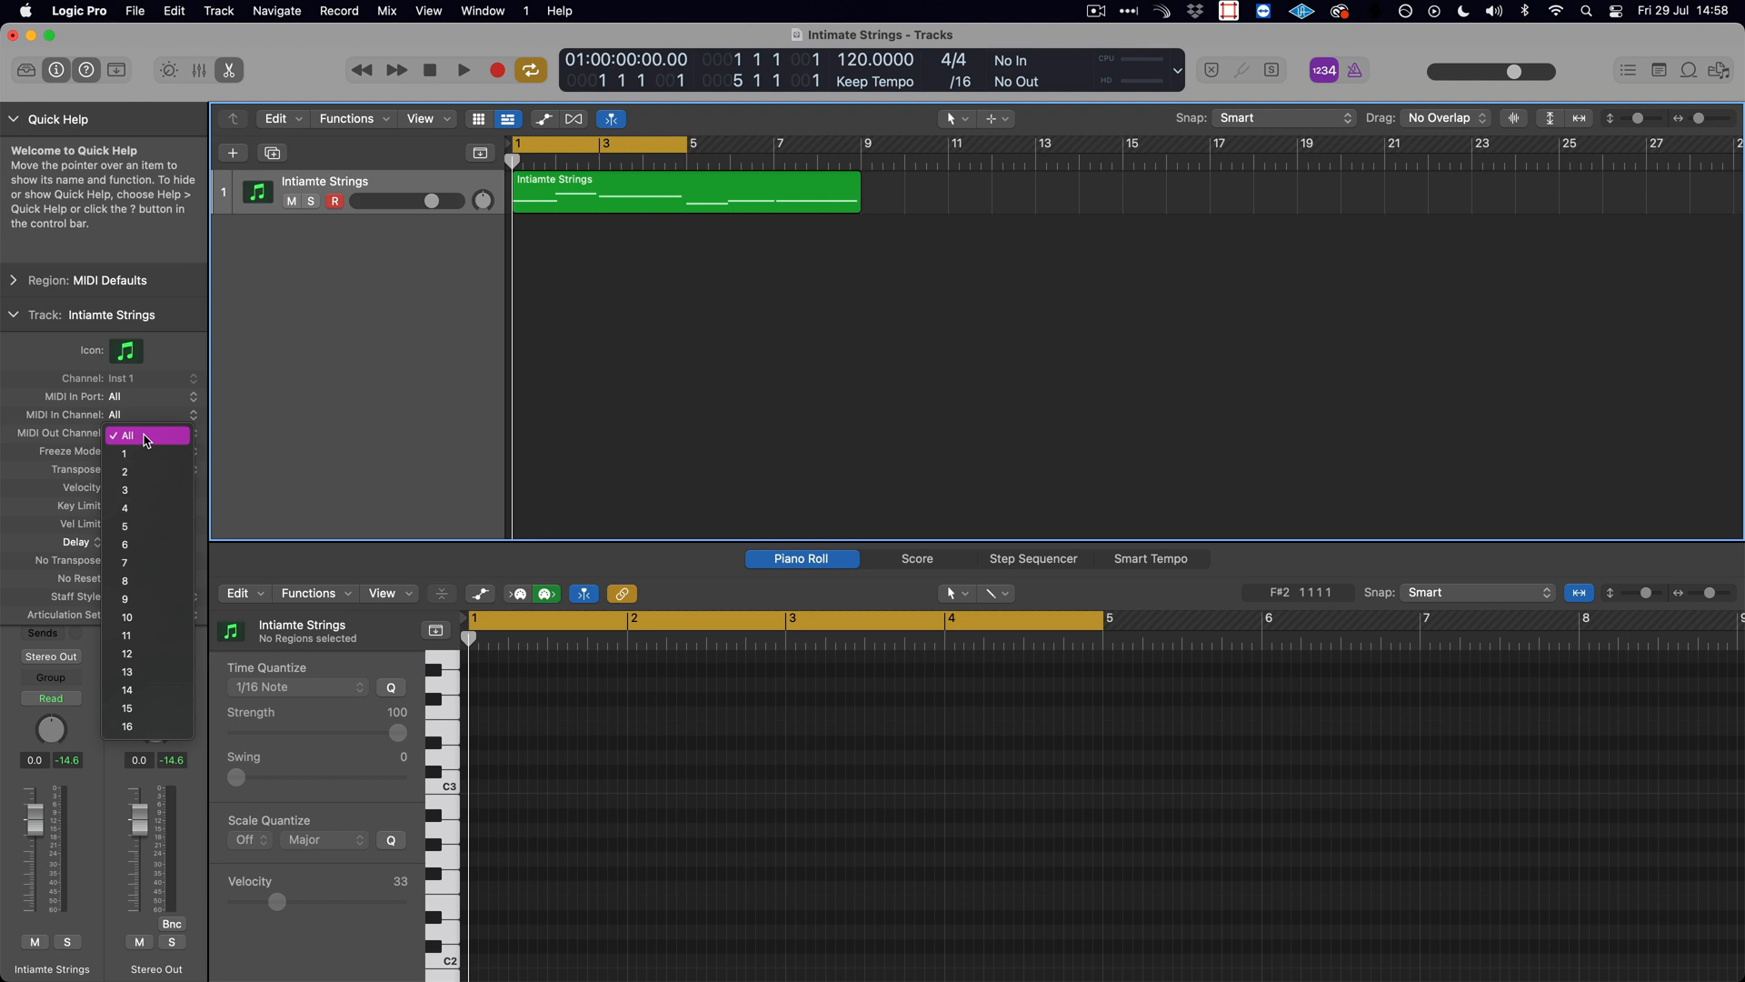
click(147, 440)
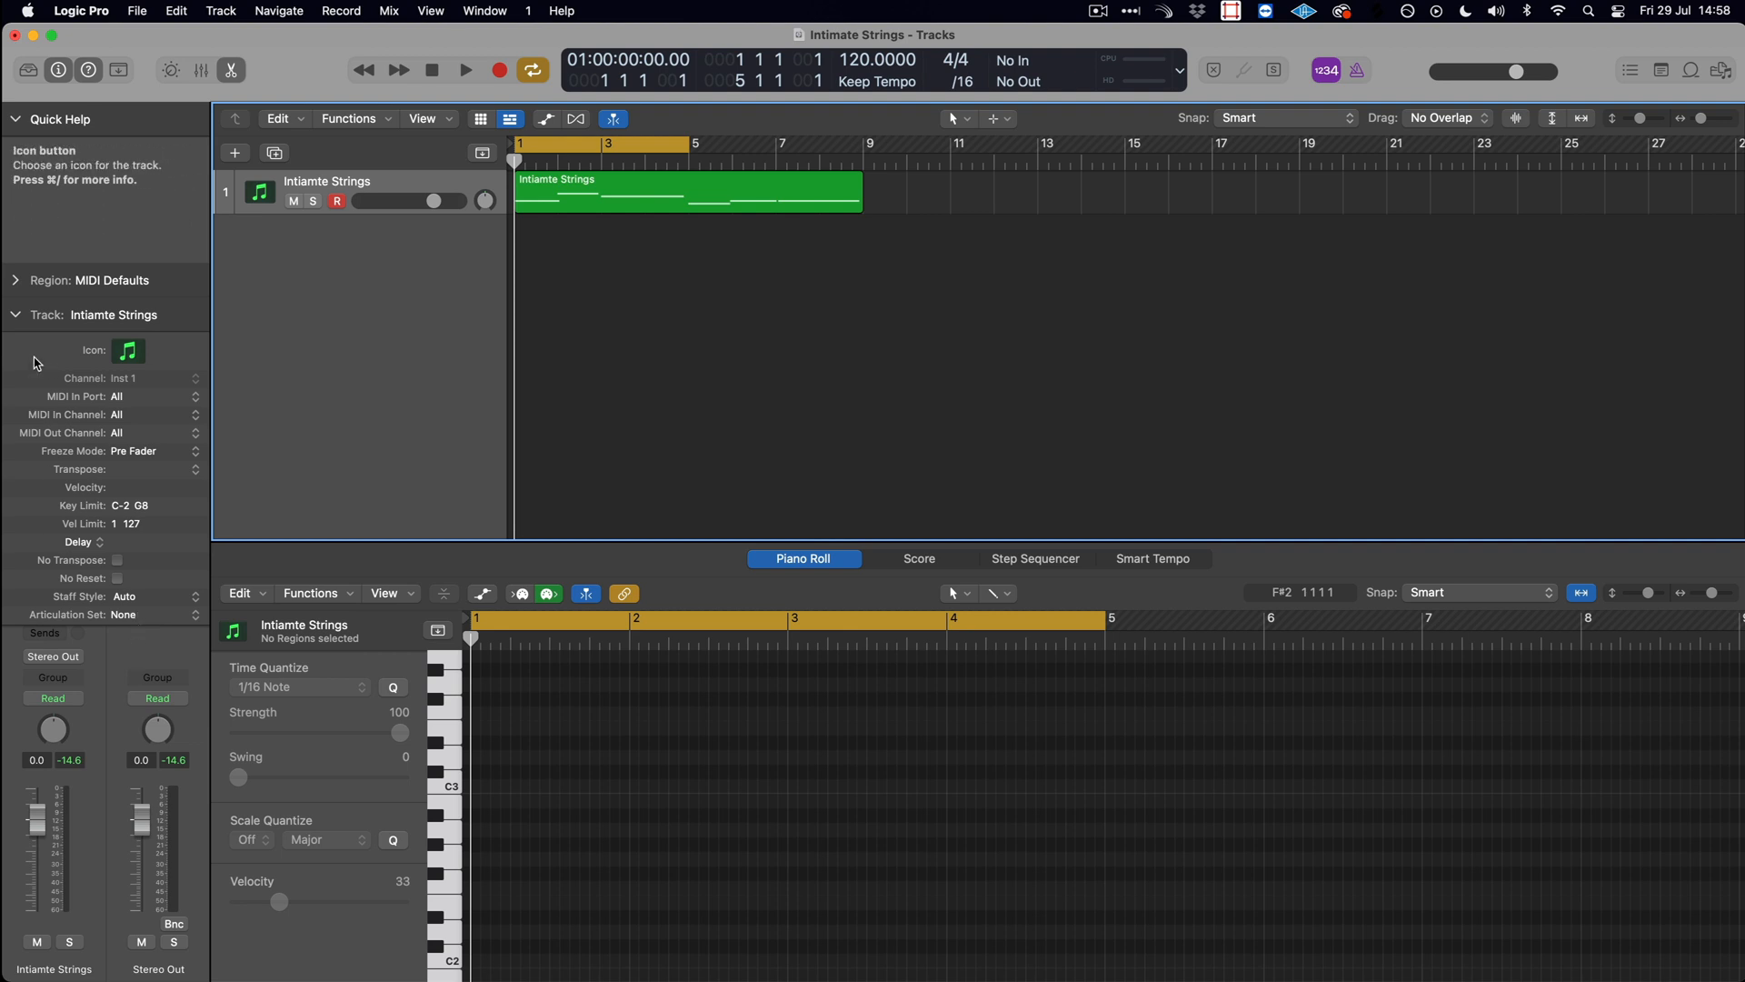
- Load the stereo version of Vienna Ensemble Pro AU3 as the instrument on the Intiamte Strings track
click(18, 317)
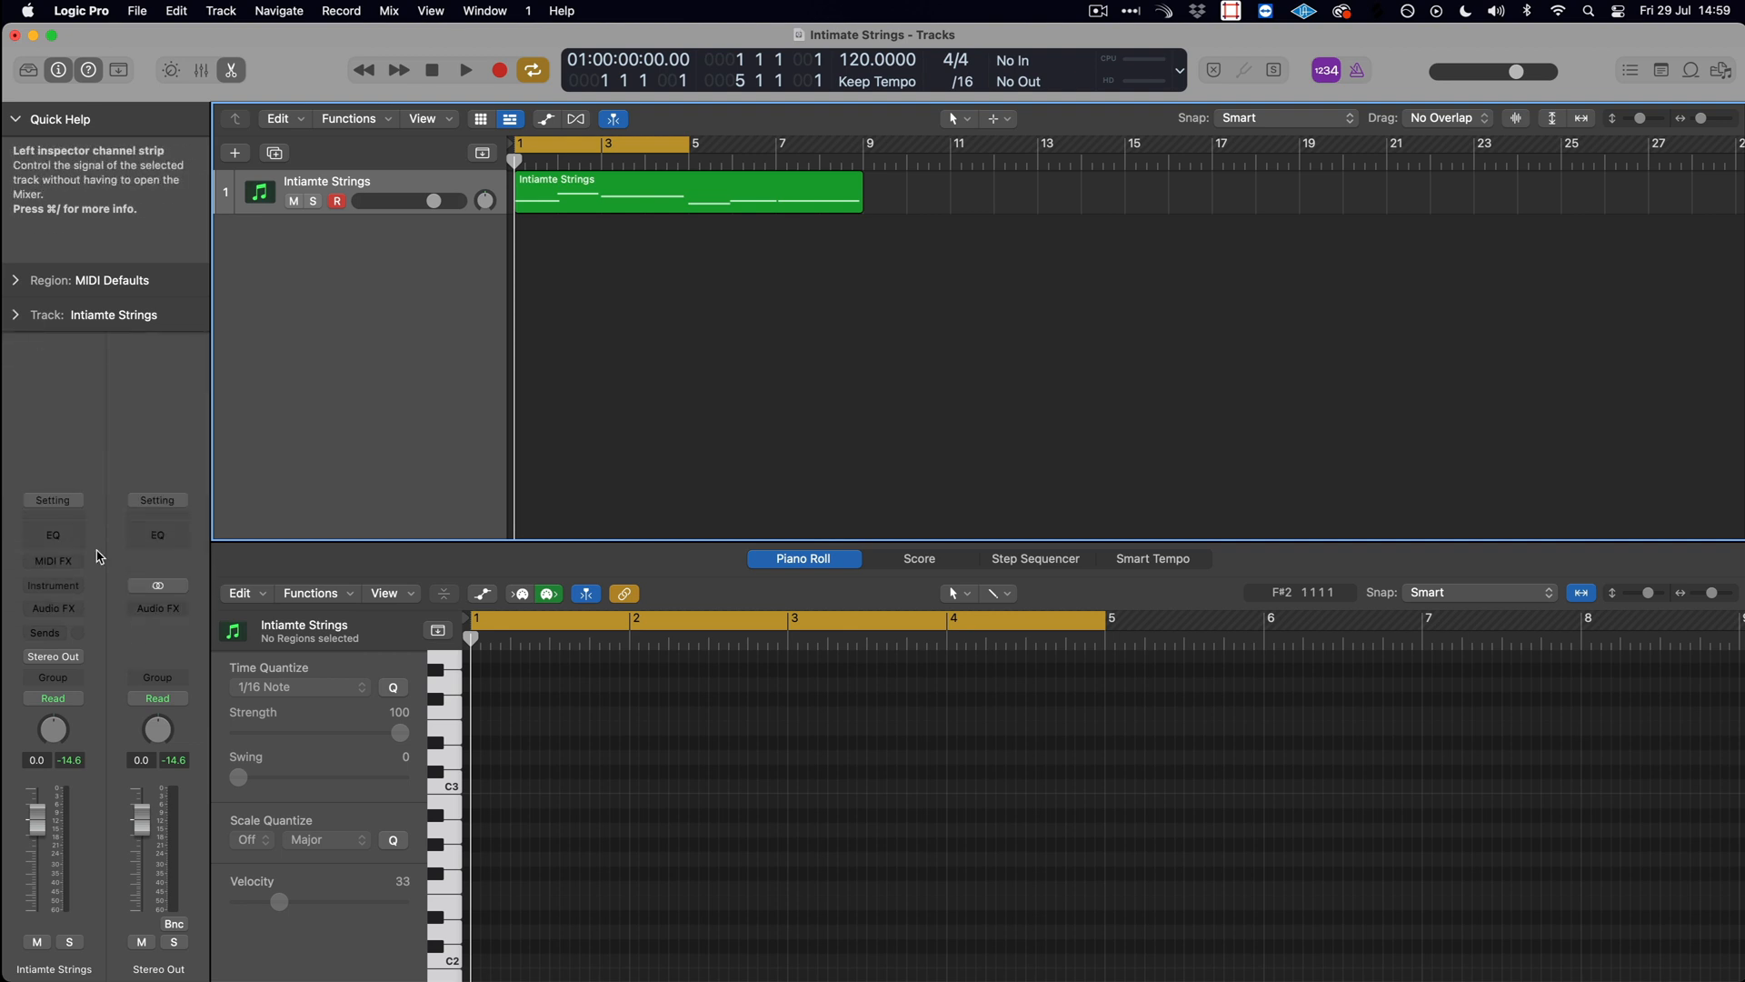
click(79, 587)
mouse_move(131, 641)
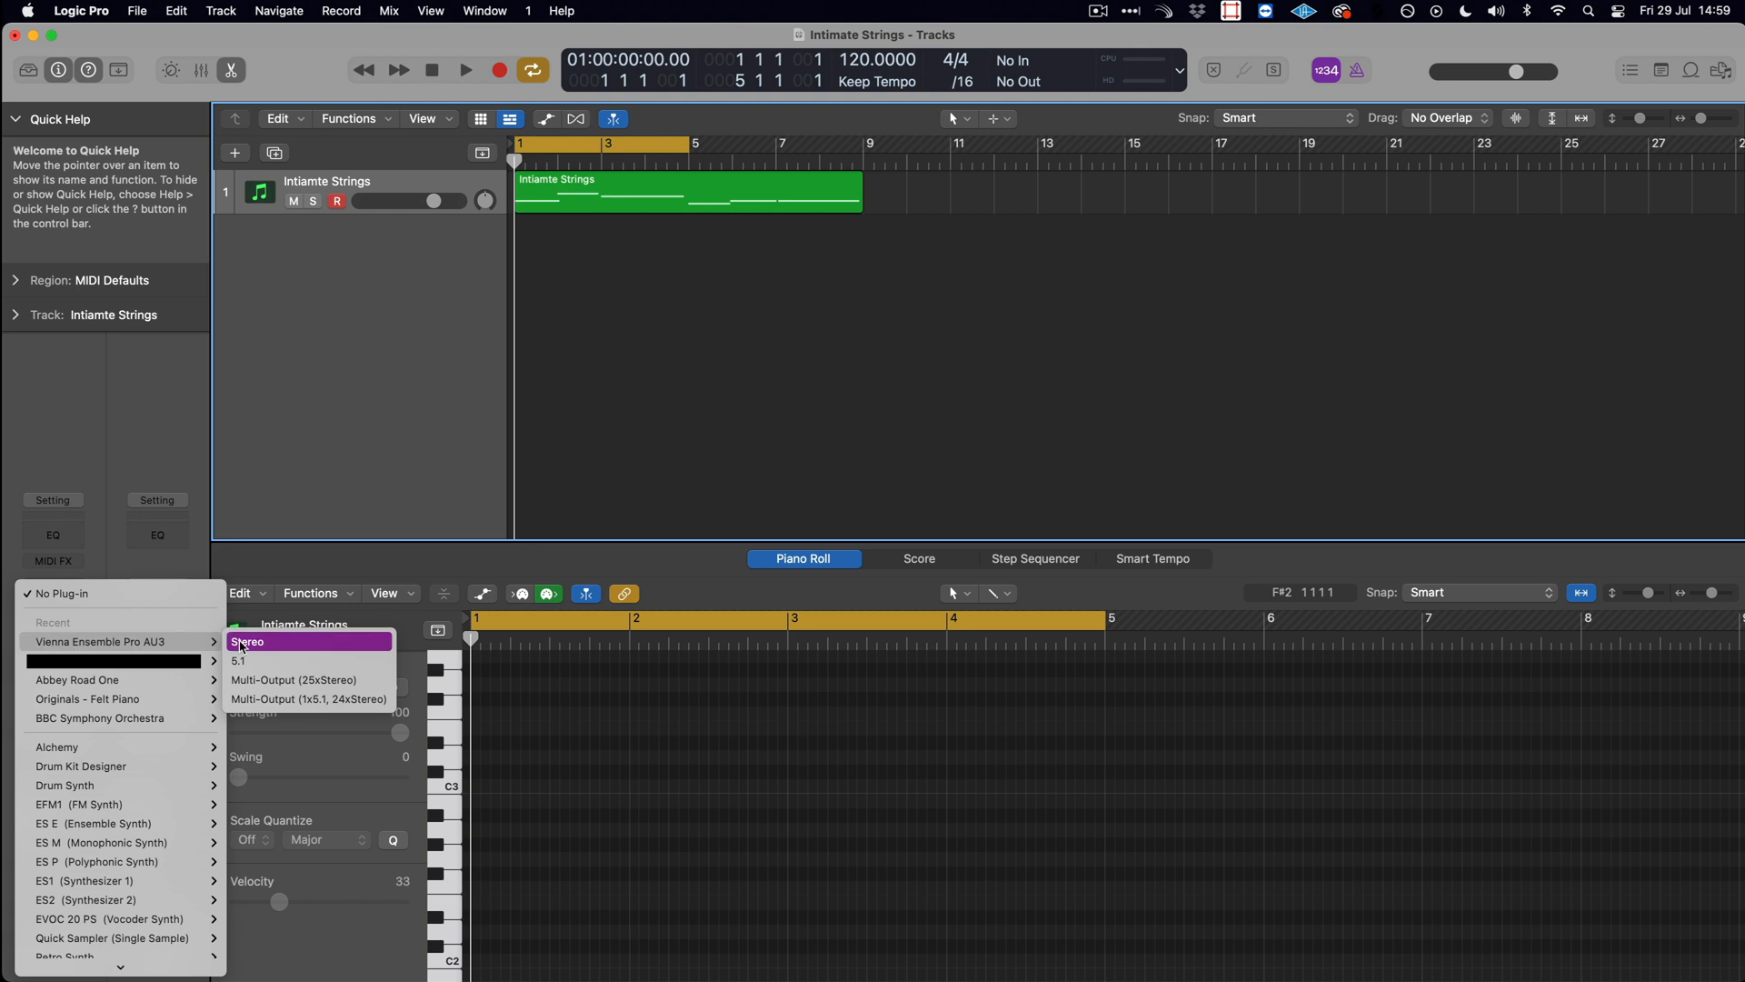
click(243, 645)
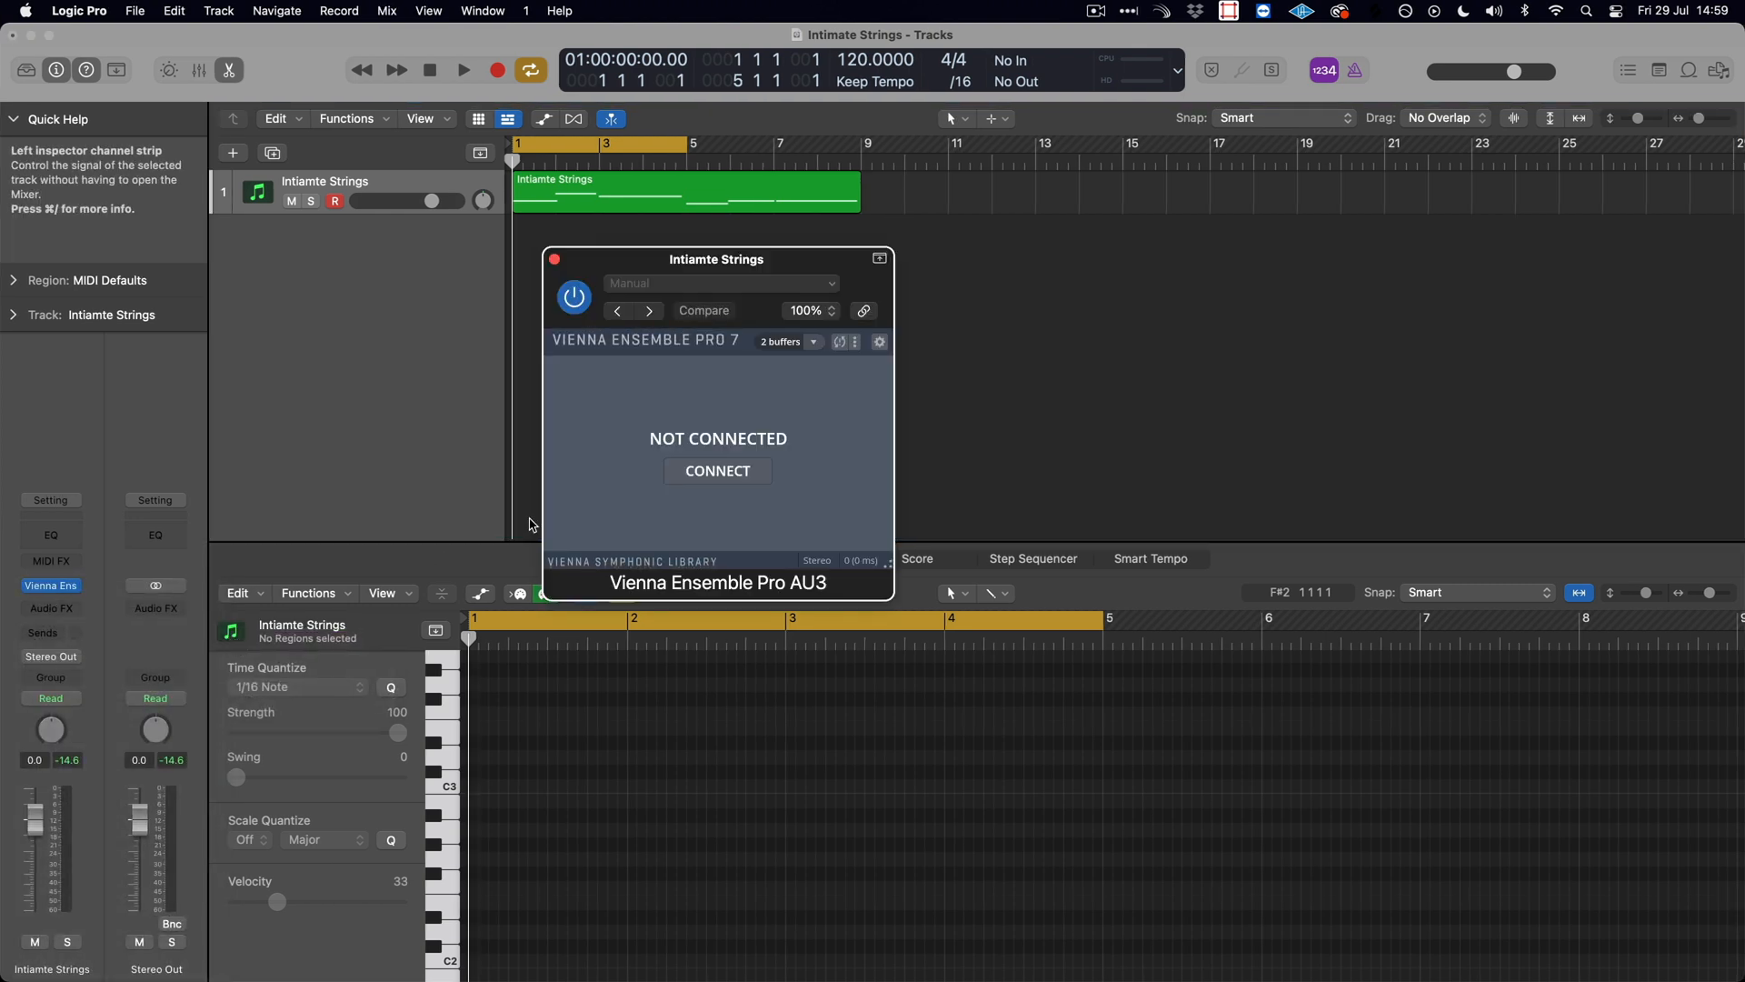
- Connect the Vienna Ensemble Pro plug-in to the Originals server instance and close its window
click(762, 482)
click(626, 419)
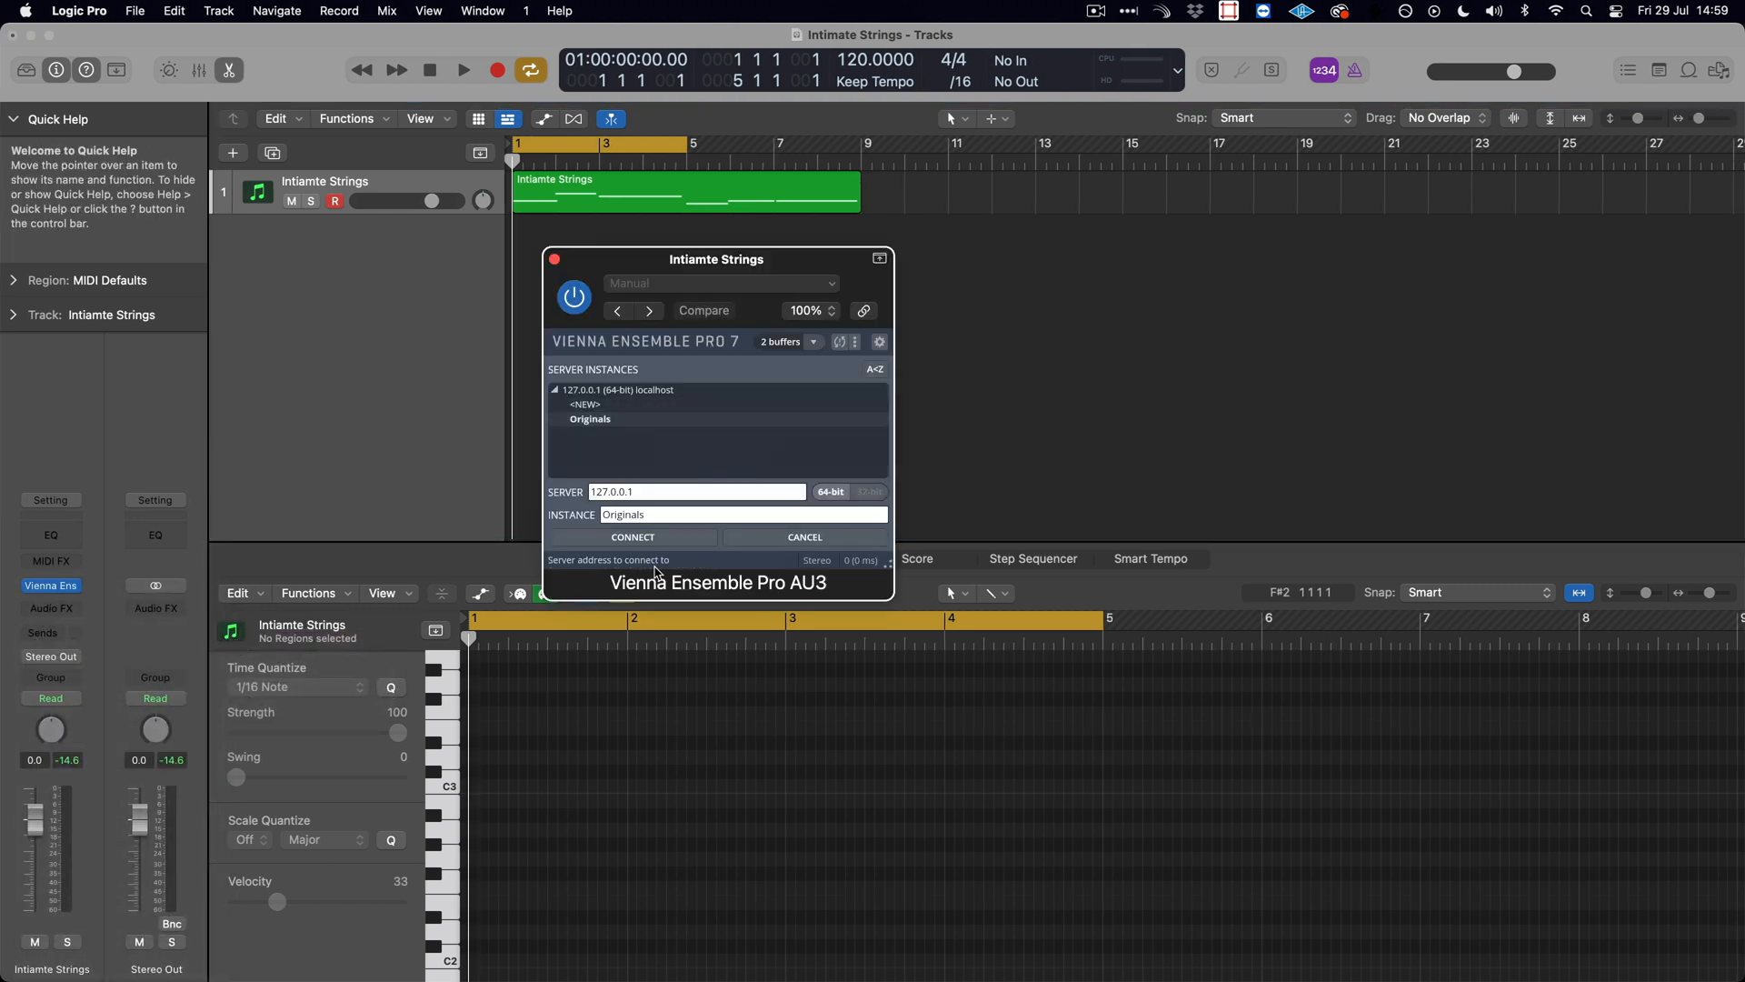
click(659, 546)
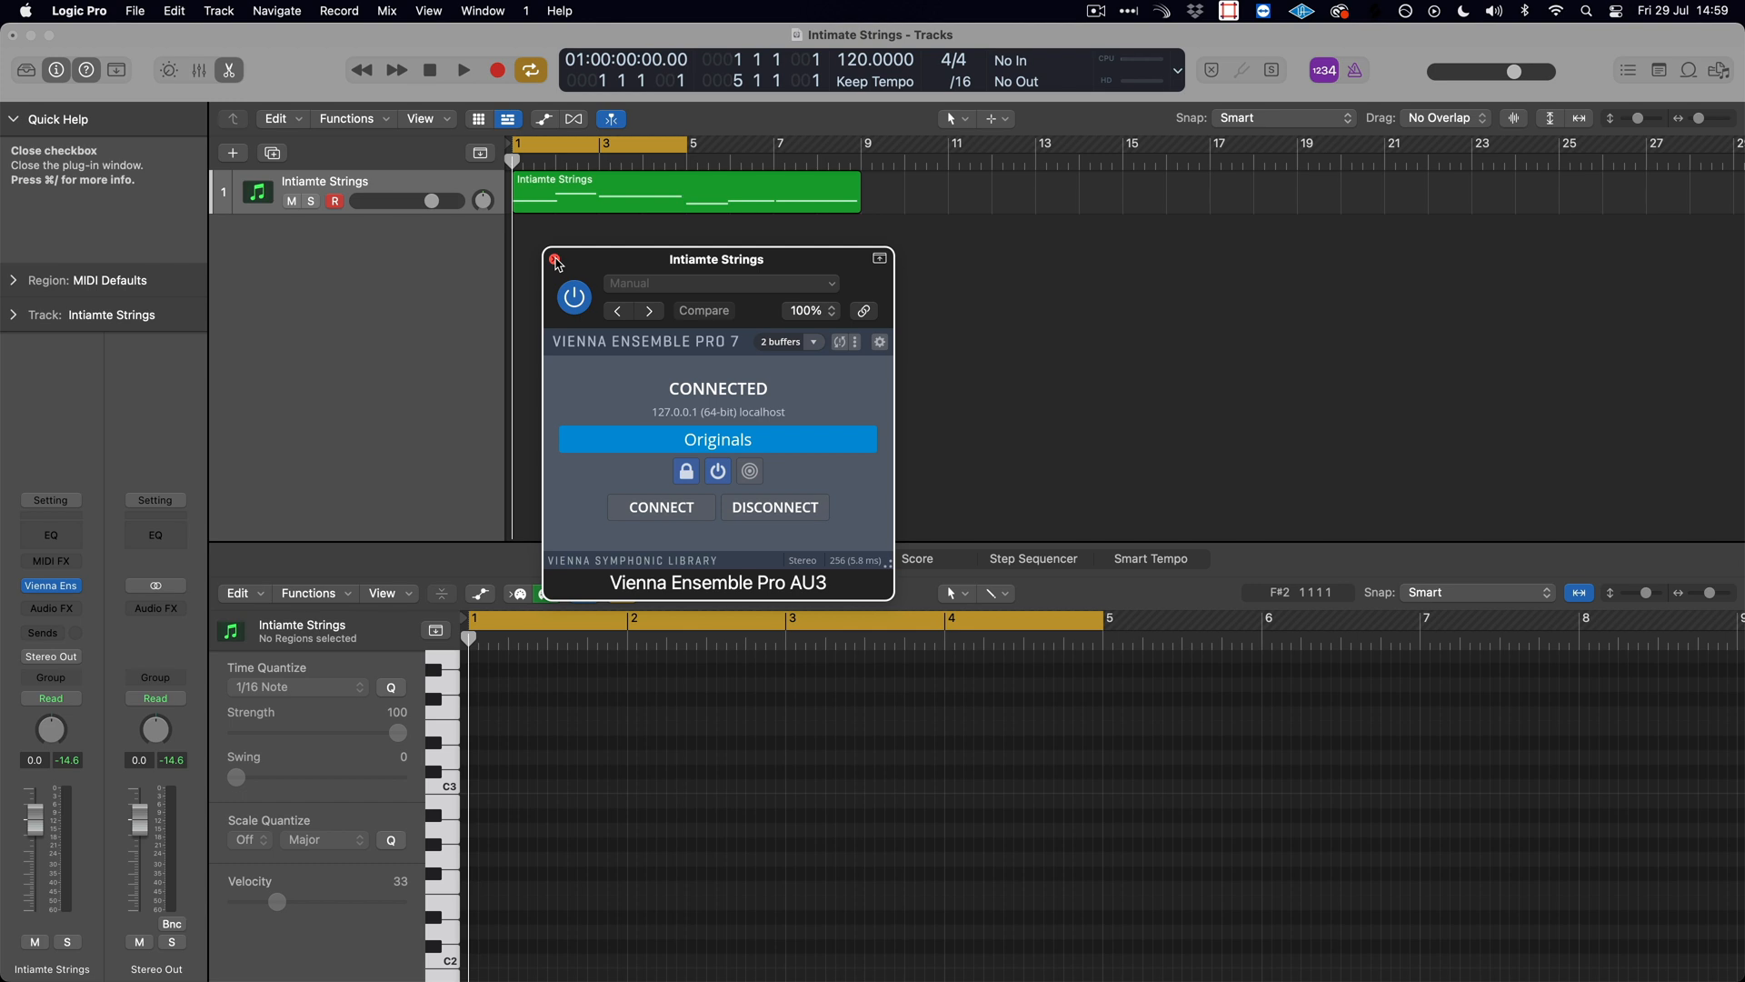
click(554, 260)
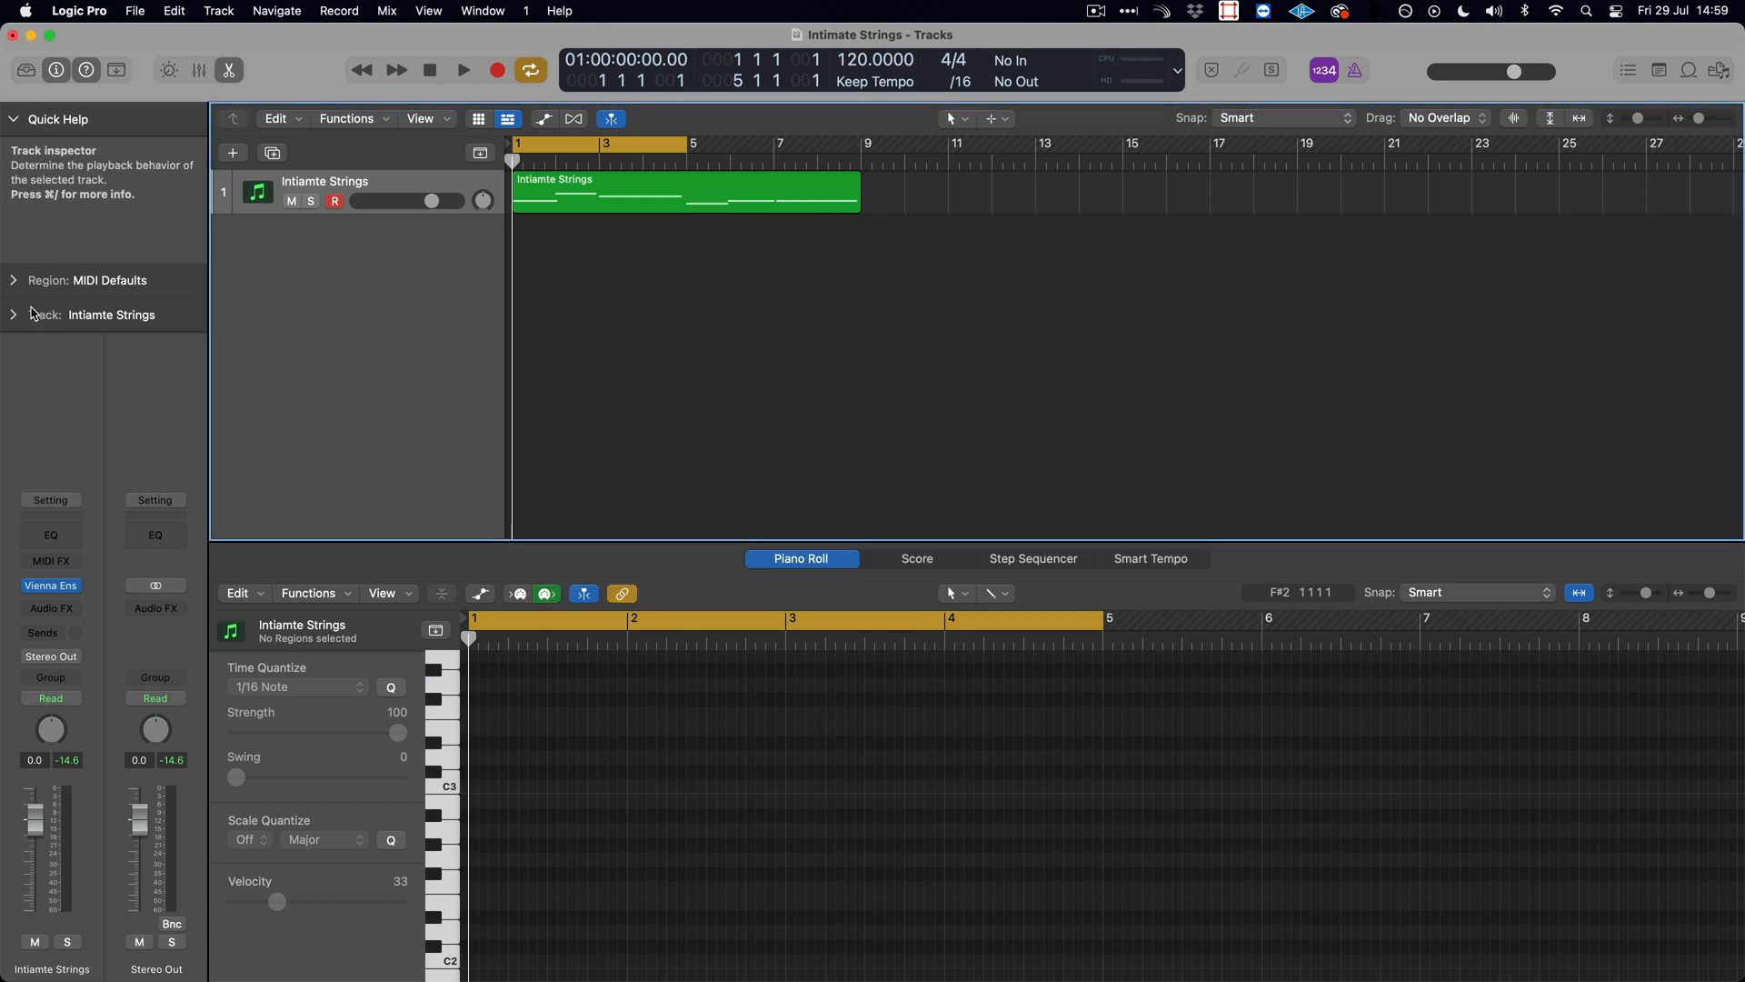
- Create a new articulation set for the Intiamte Strings track and add two more articulations, making three
click(15, 318)
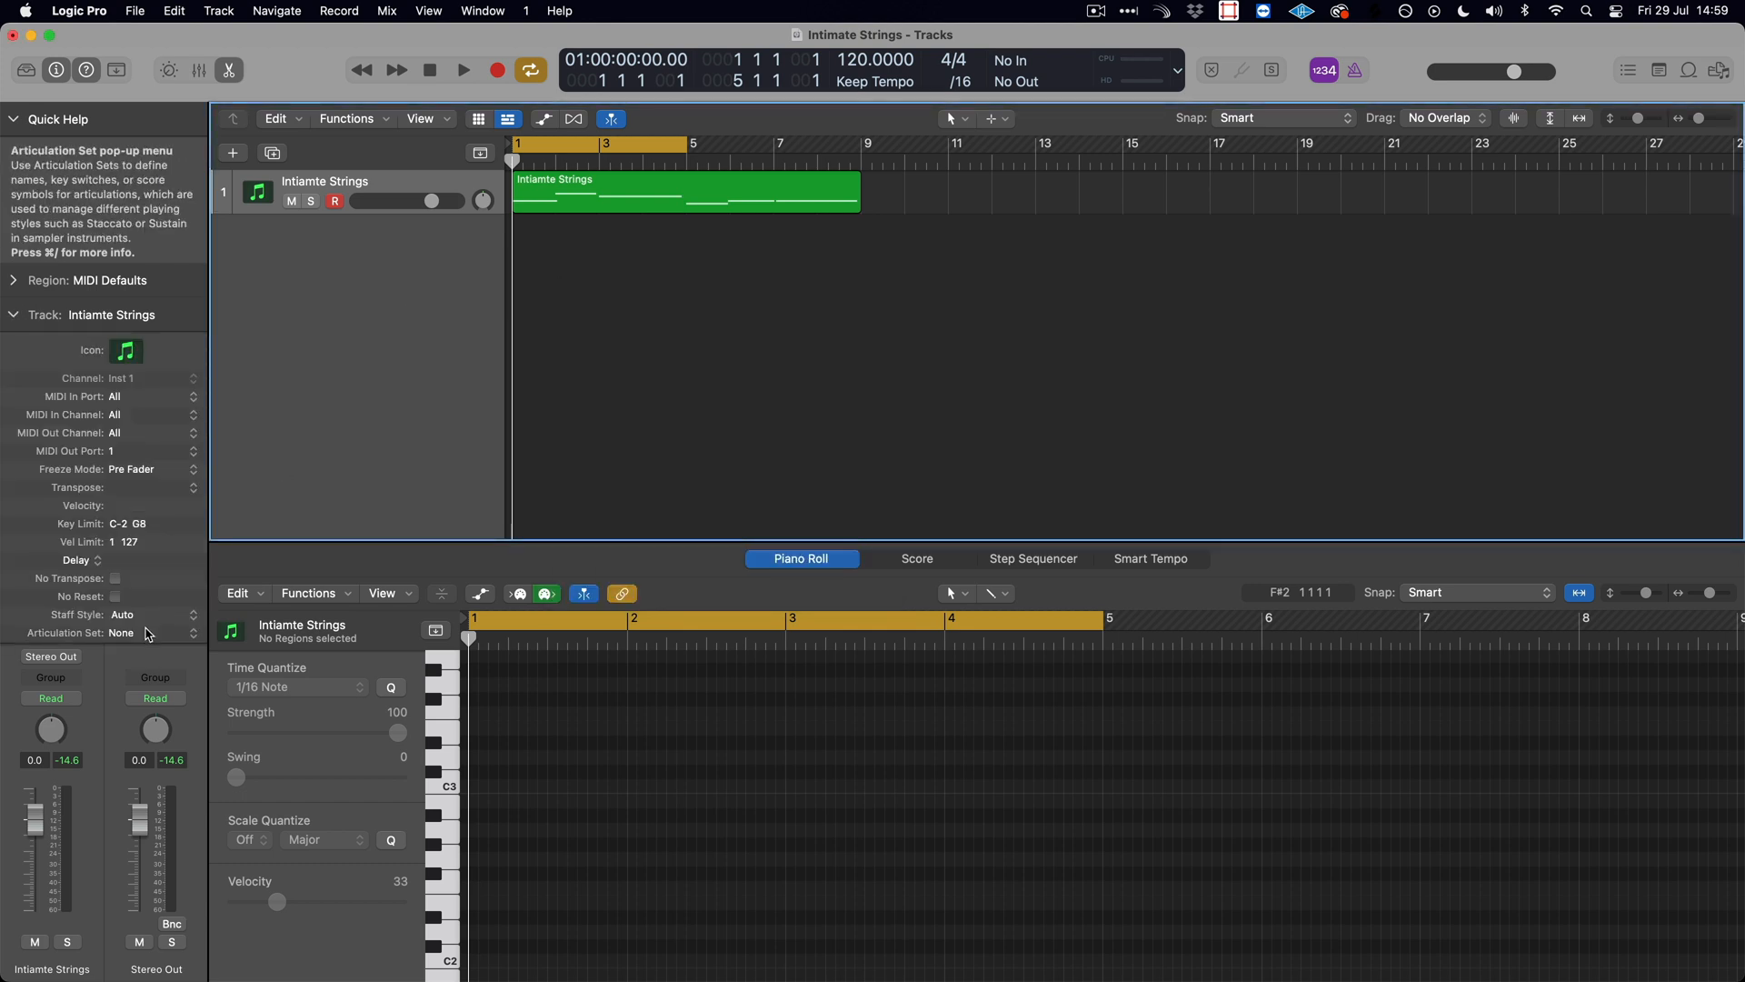
click(142, 634)
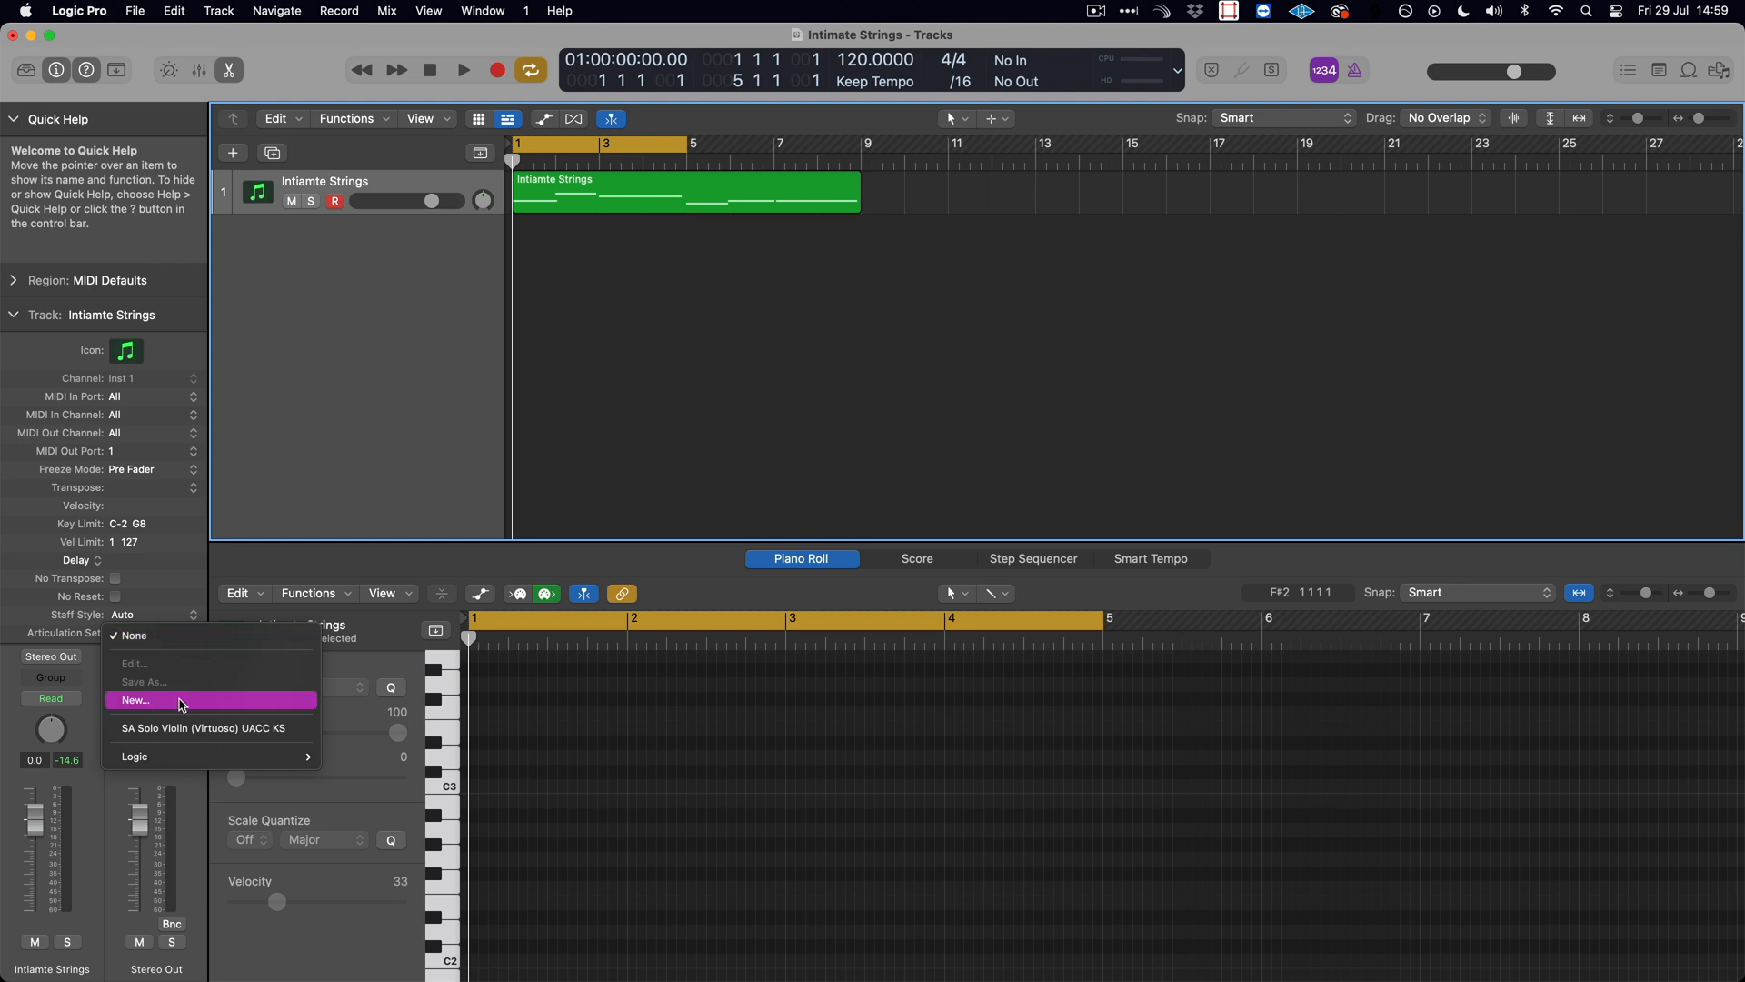
click(182, 702)
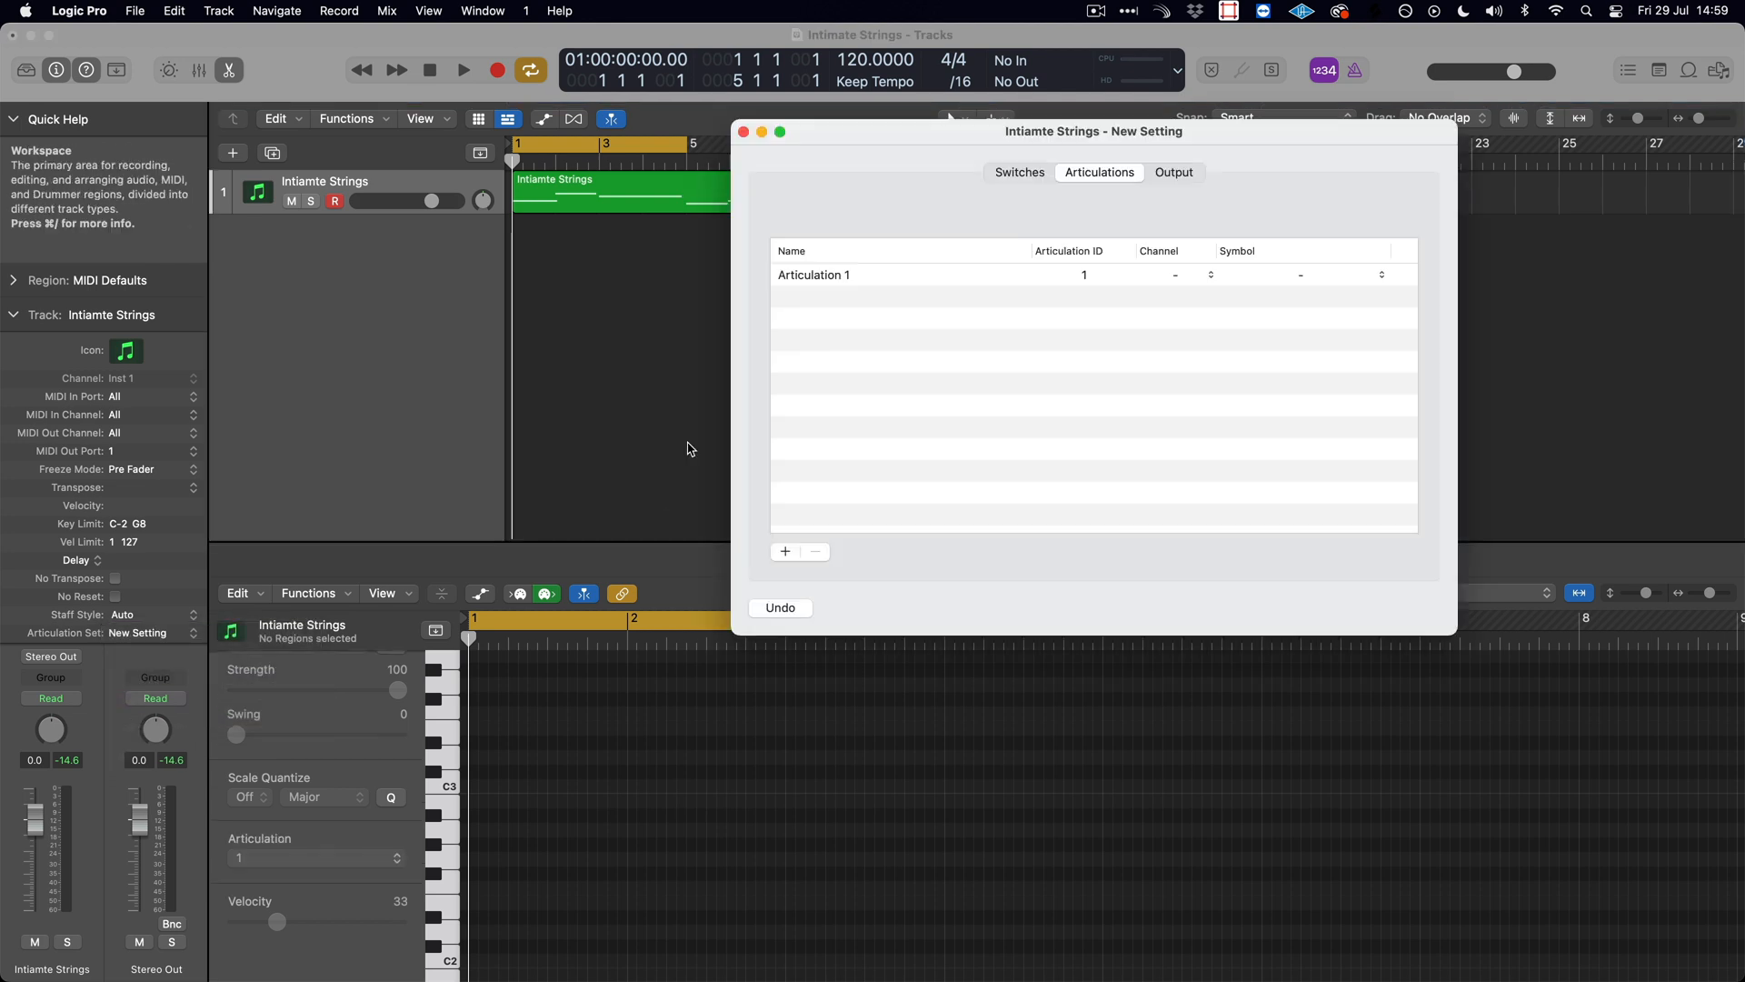
click(778, 552)
click(776, 554)
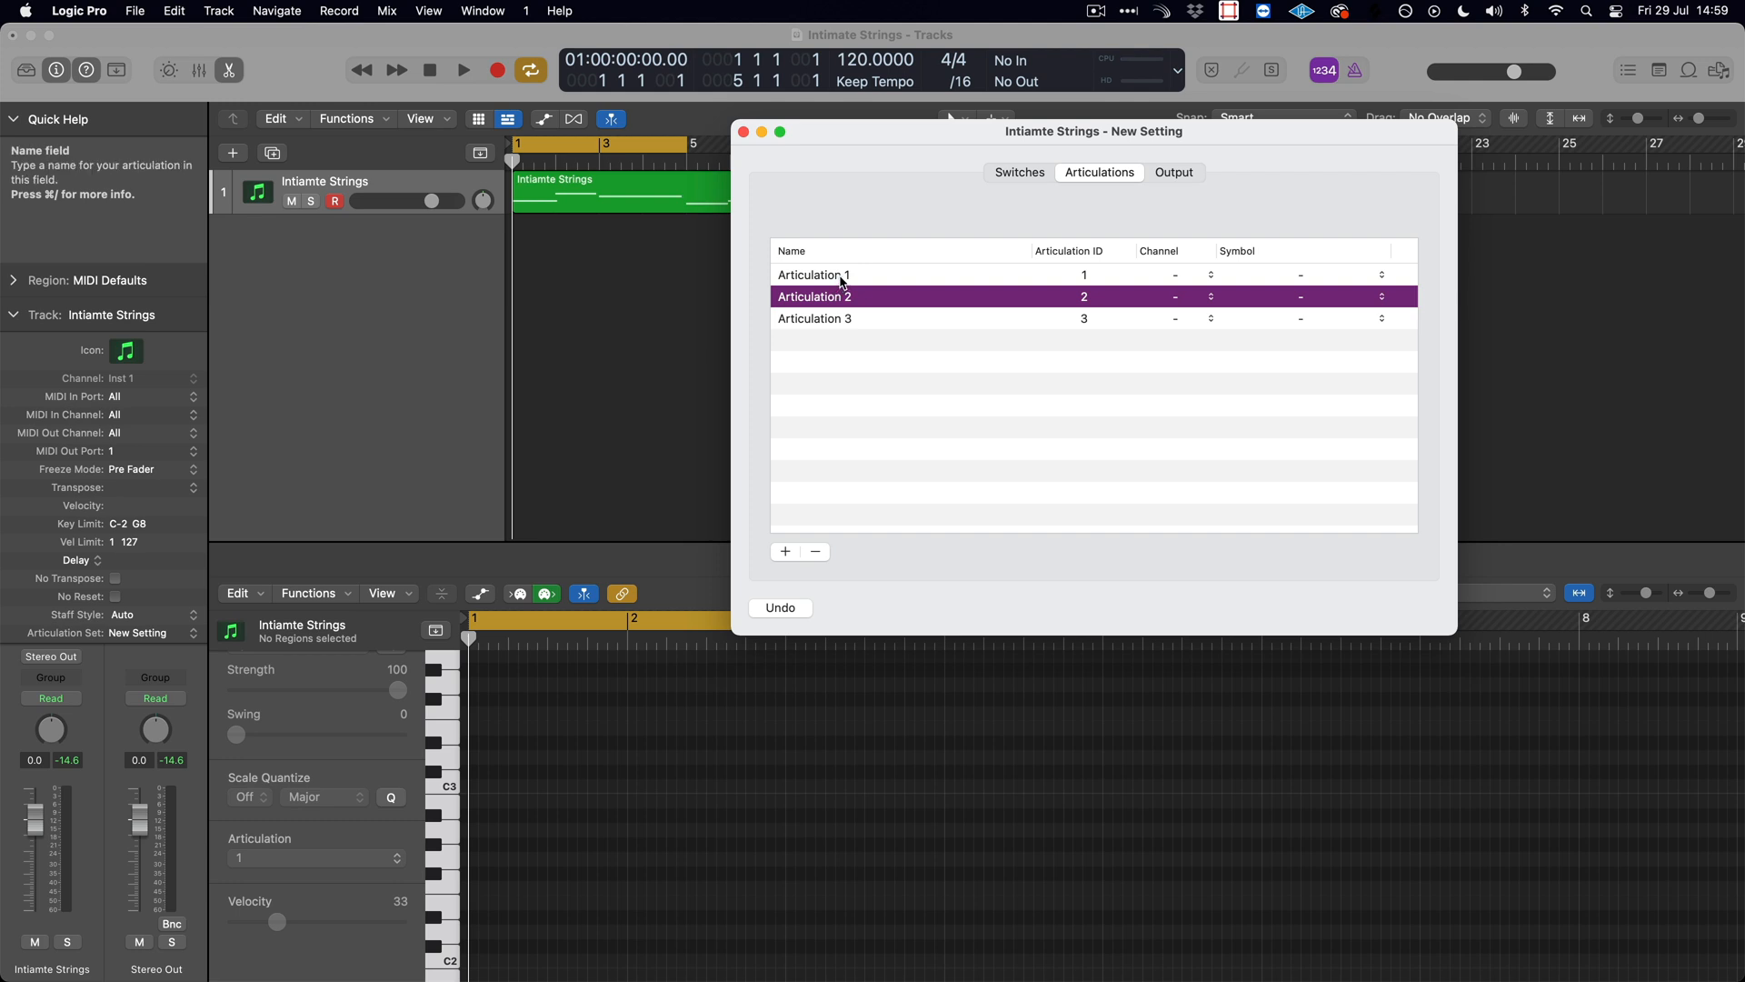
- Rename the three articulations, in order, as Longs, Long CS and Long Flaut
click(842, 278)
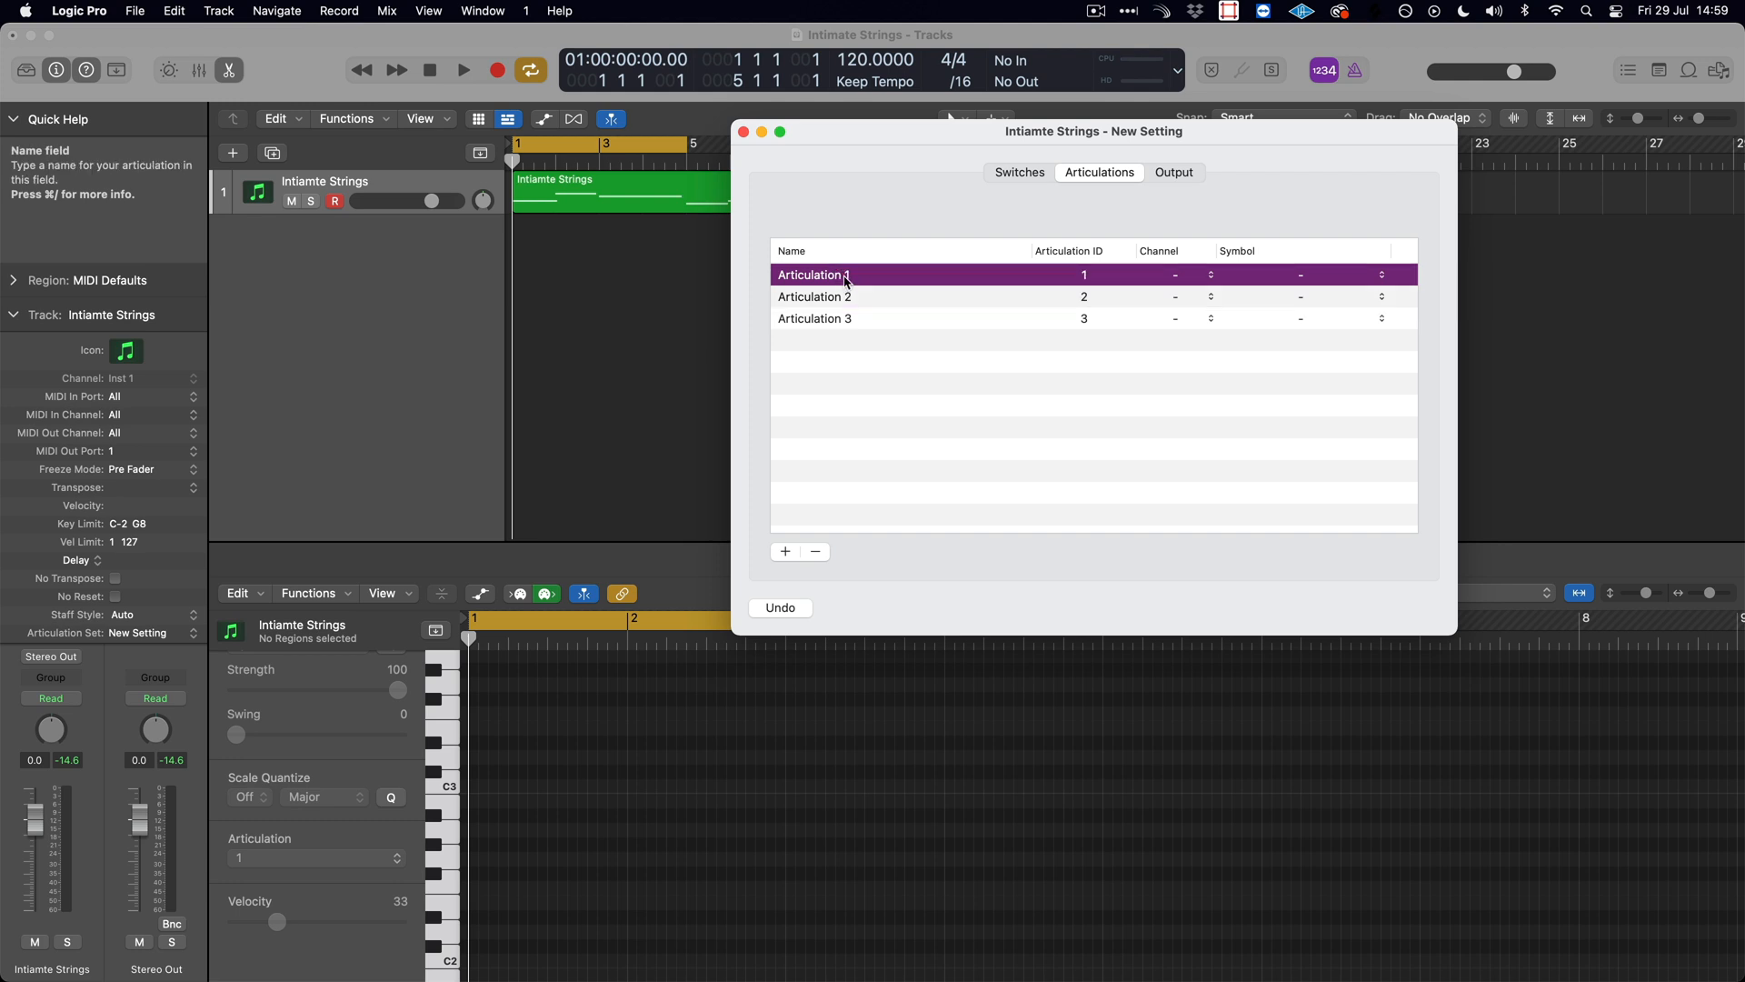
click(852, 281)
text(Longs)
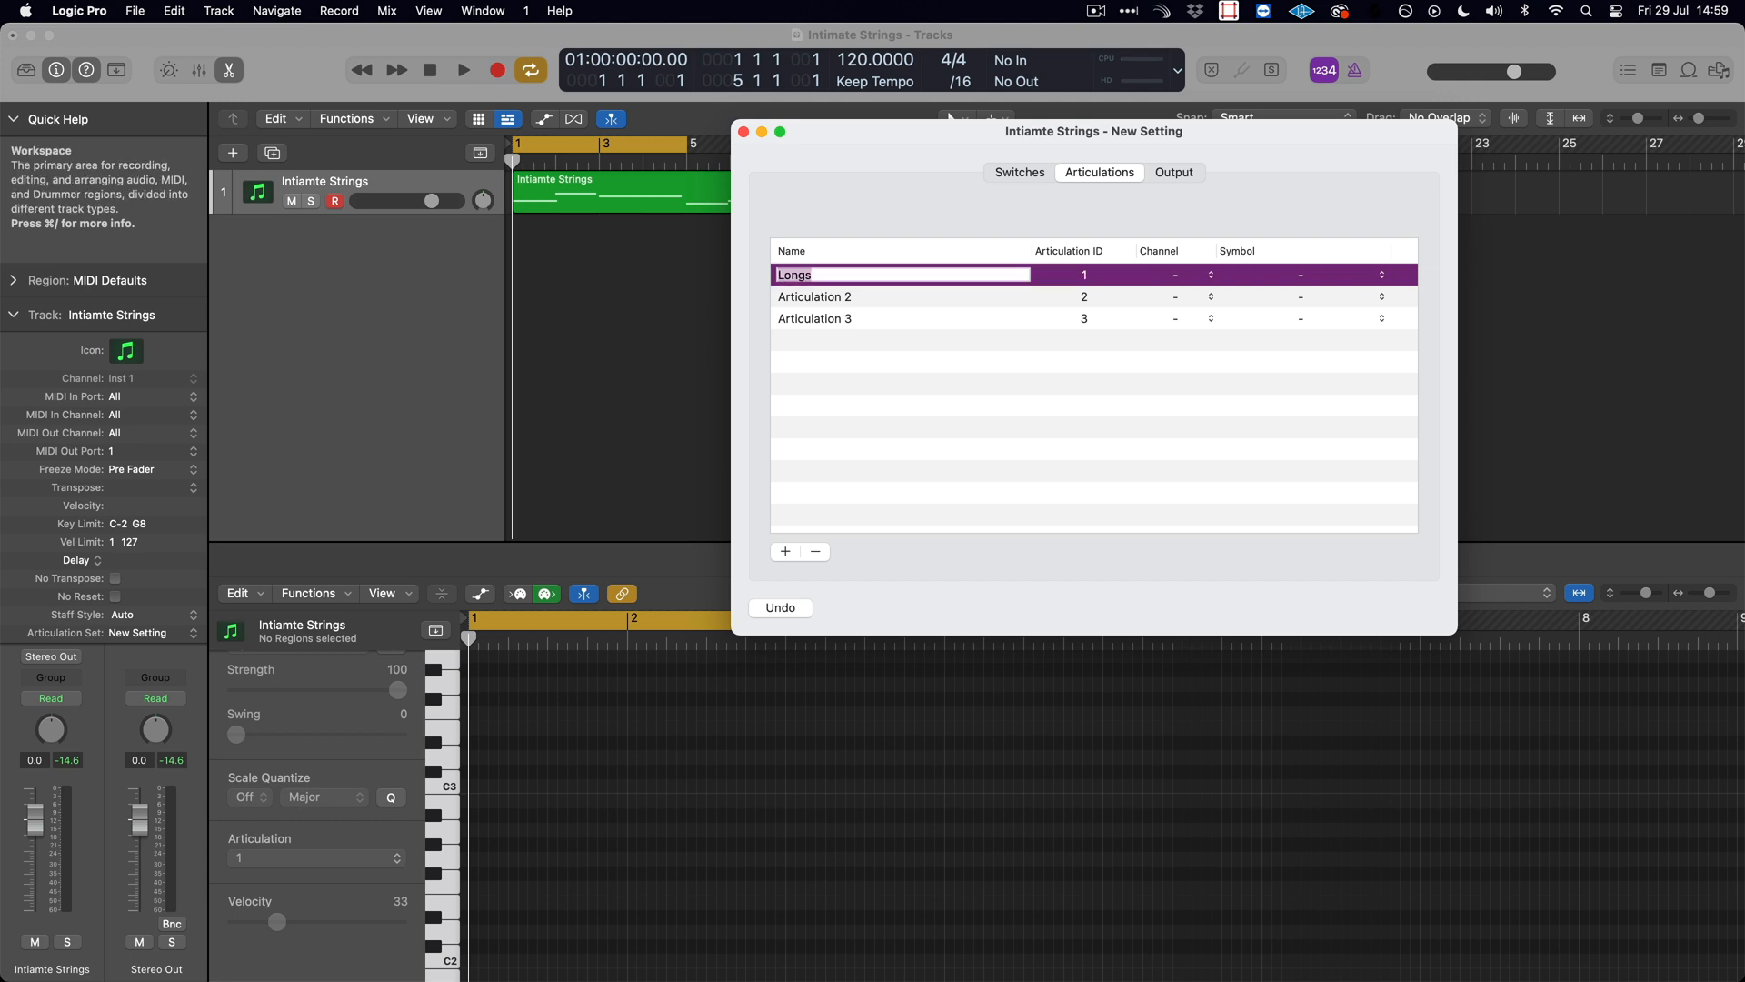
click(826, 298)
click(842, 298)
text(Long CS)
key(Tab)
click(825, 319)
click(826, 319)
text(laut)
key(Return)
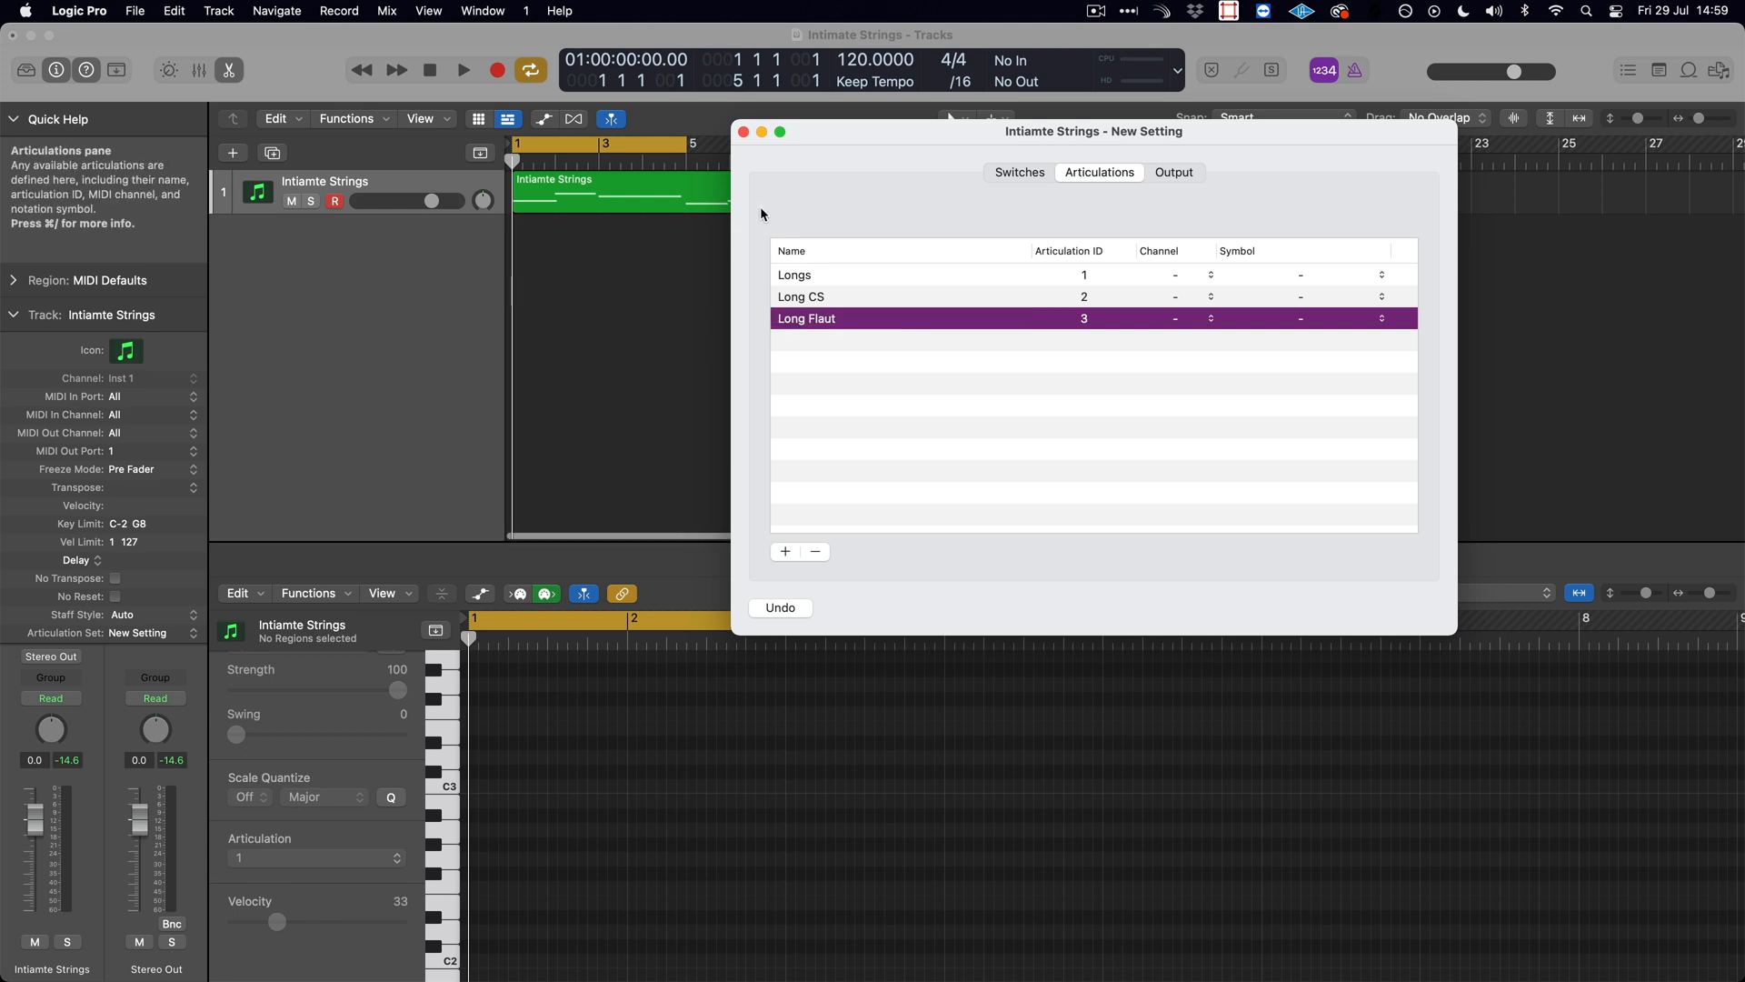
- Assign articulation channels 1 to Longs, 2 to Long CS and 3 to Long Flaut
click(1177, 275)
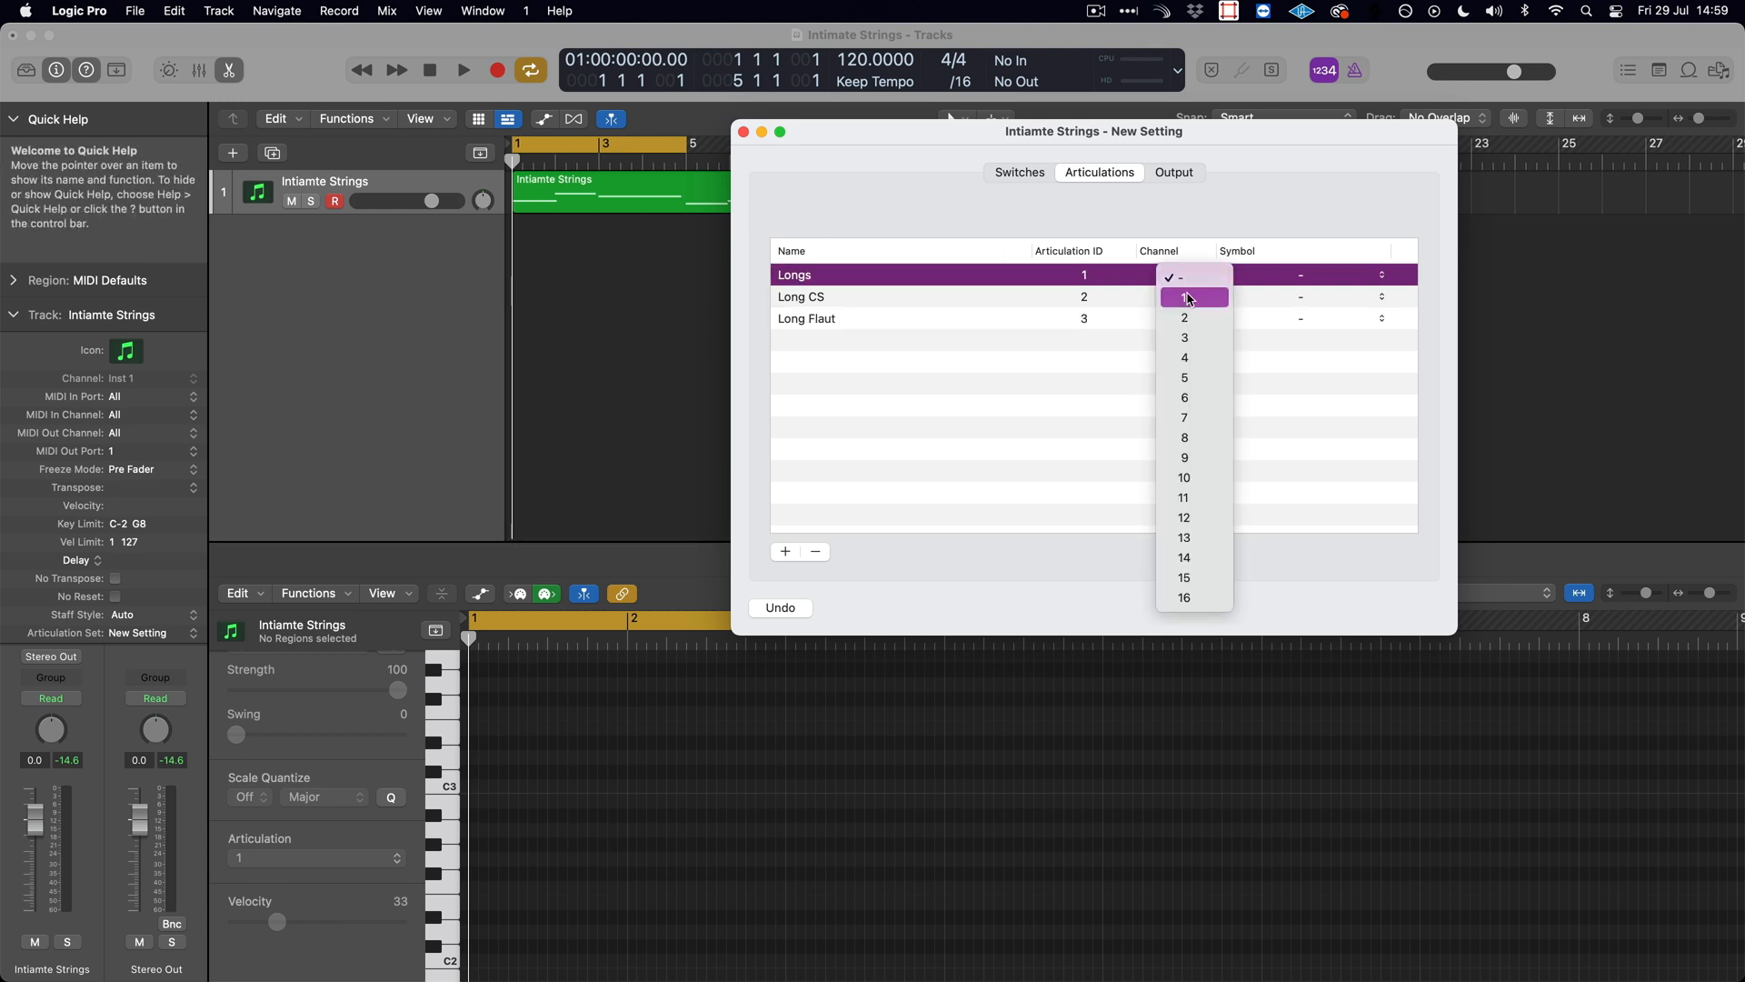
click(1182, 299)
click(1177, 297)
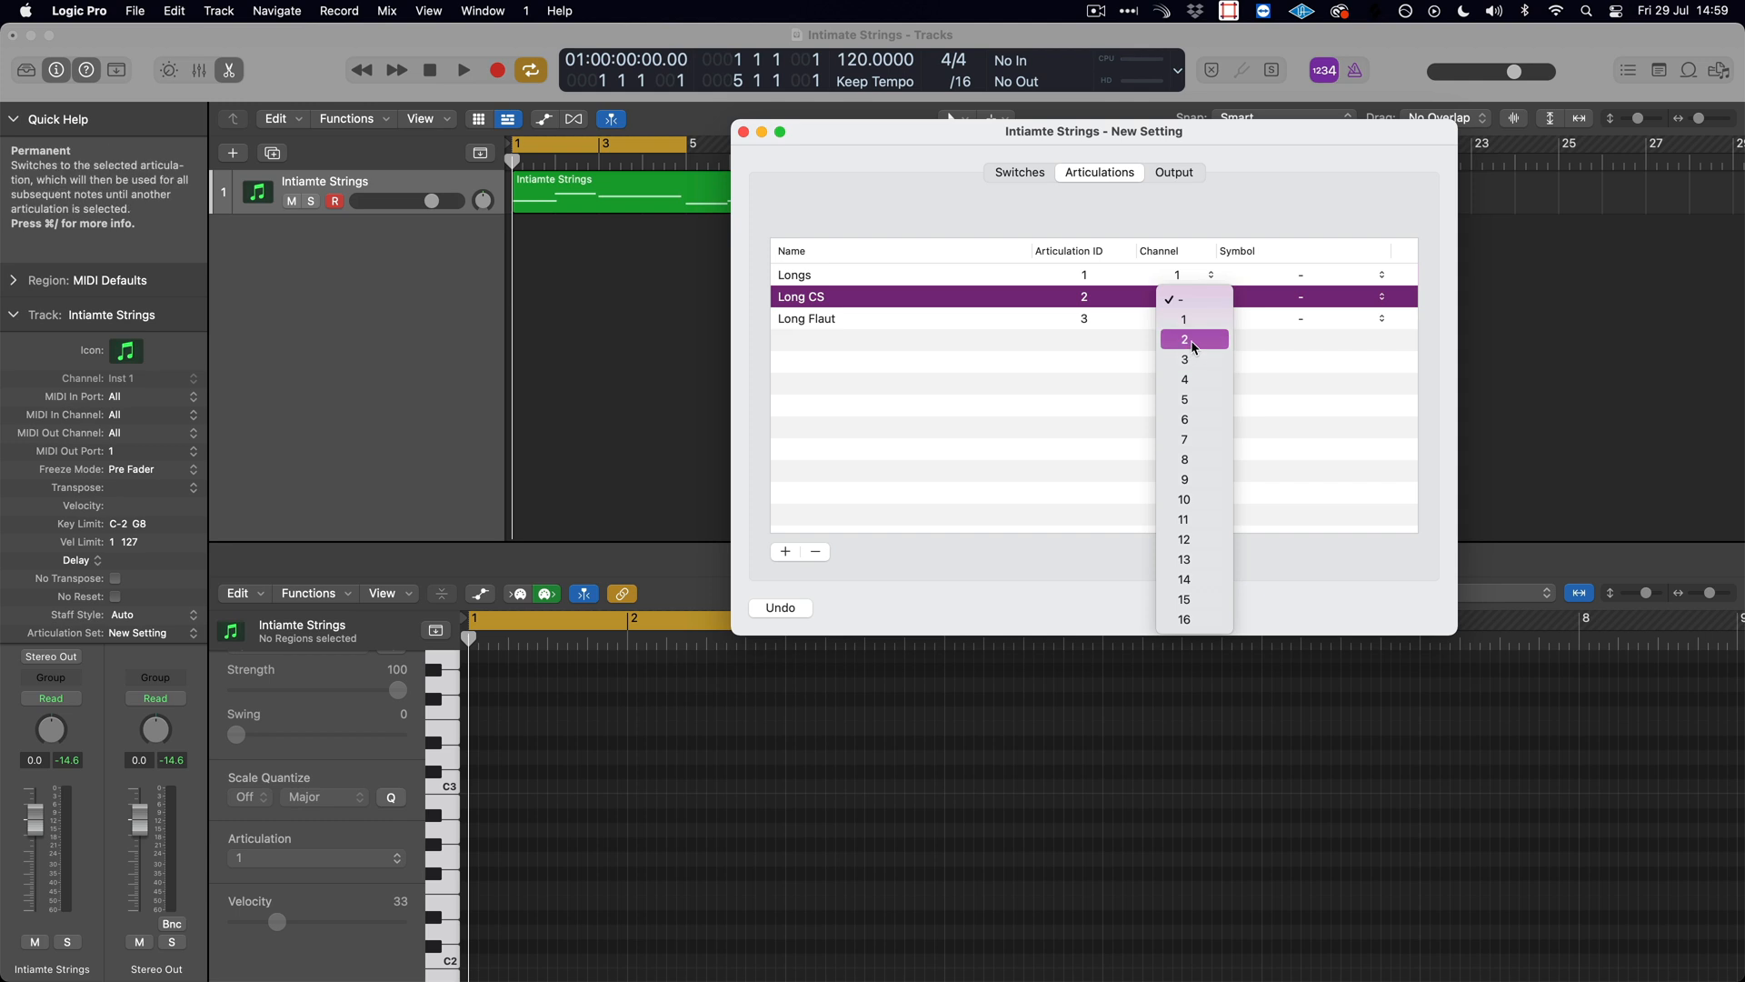
click(1193, 347)
click(1182, 319)
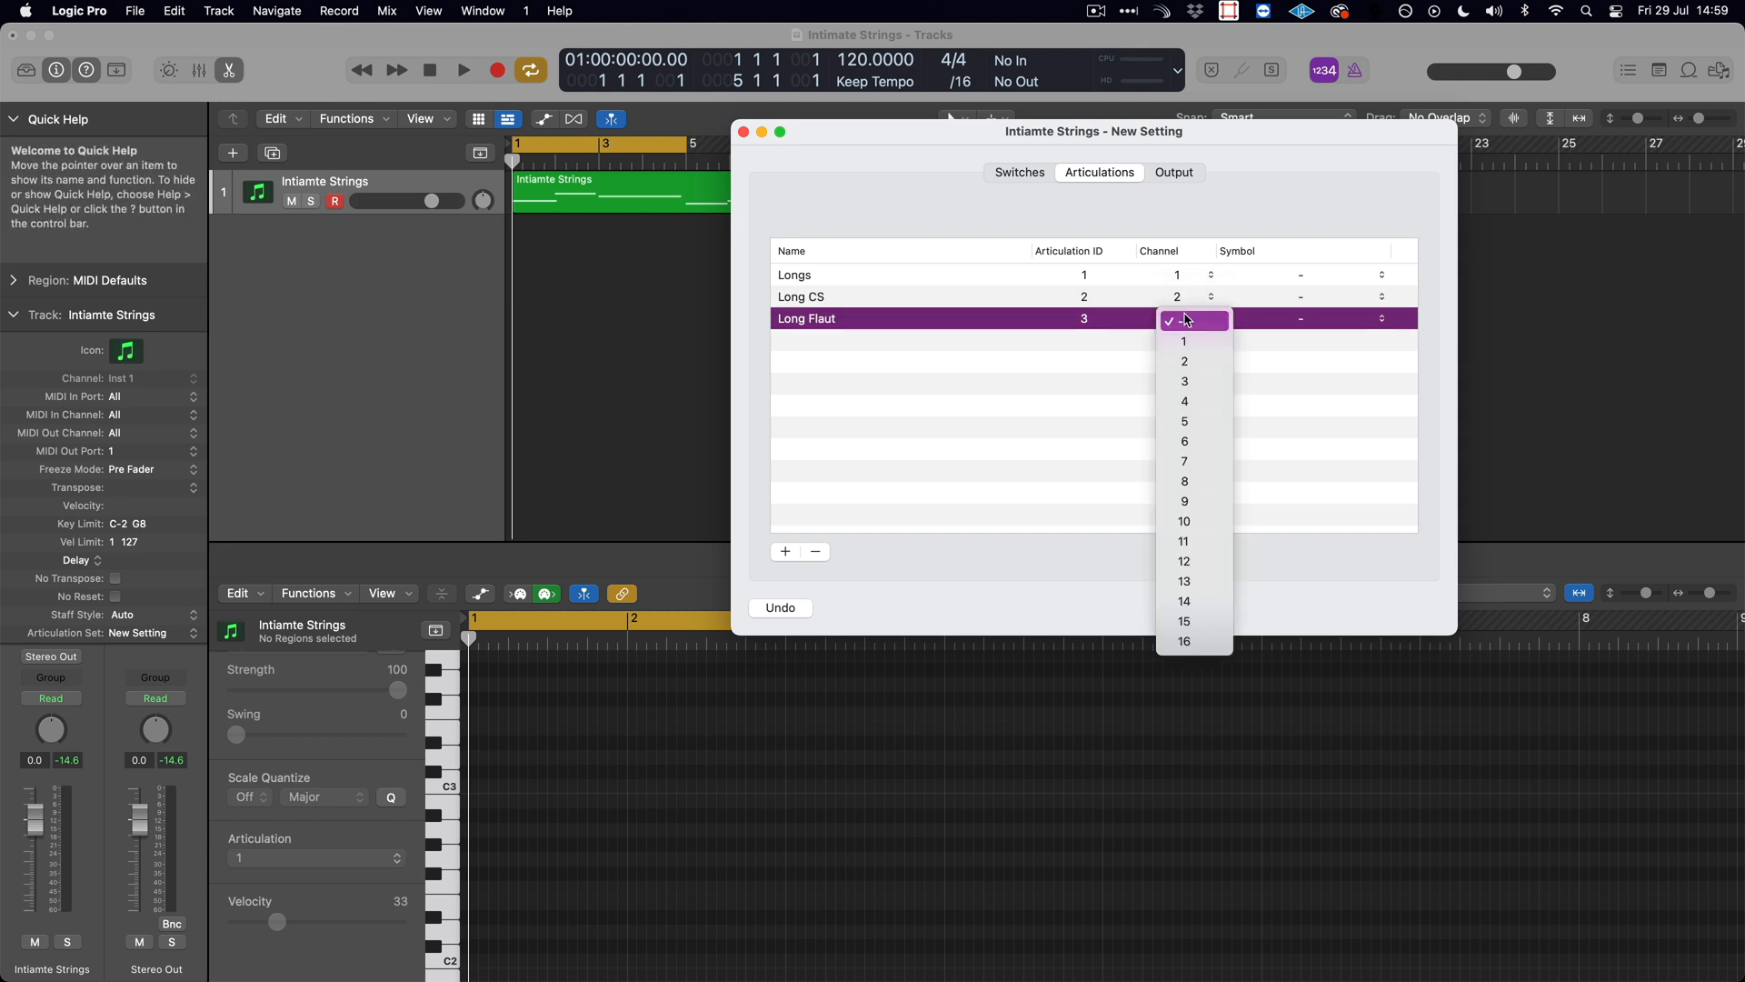
click(1189, 381)
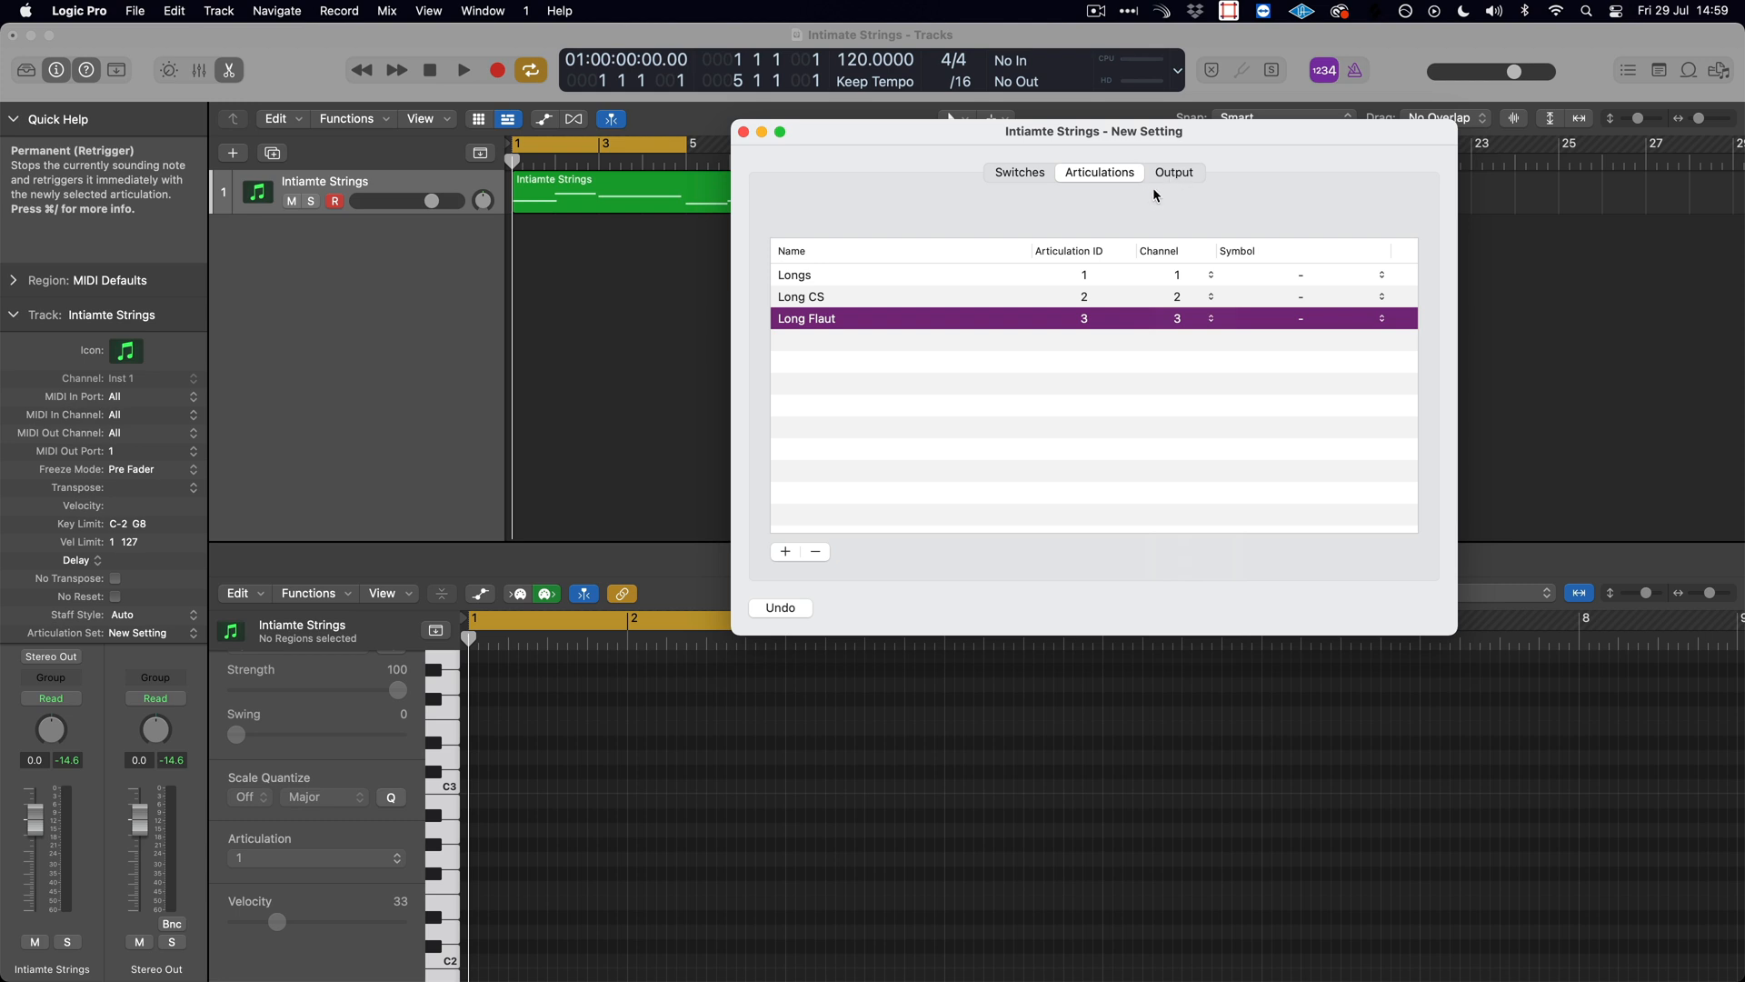
- Set the articulation output channels to 1 for Longs, 2 for Long CS and 3 for Long Flaut
click(1171, 173)
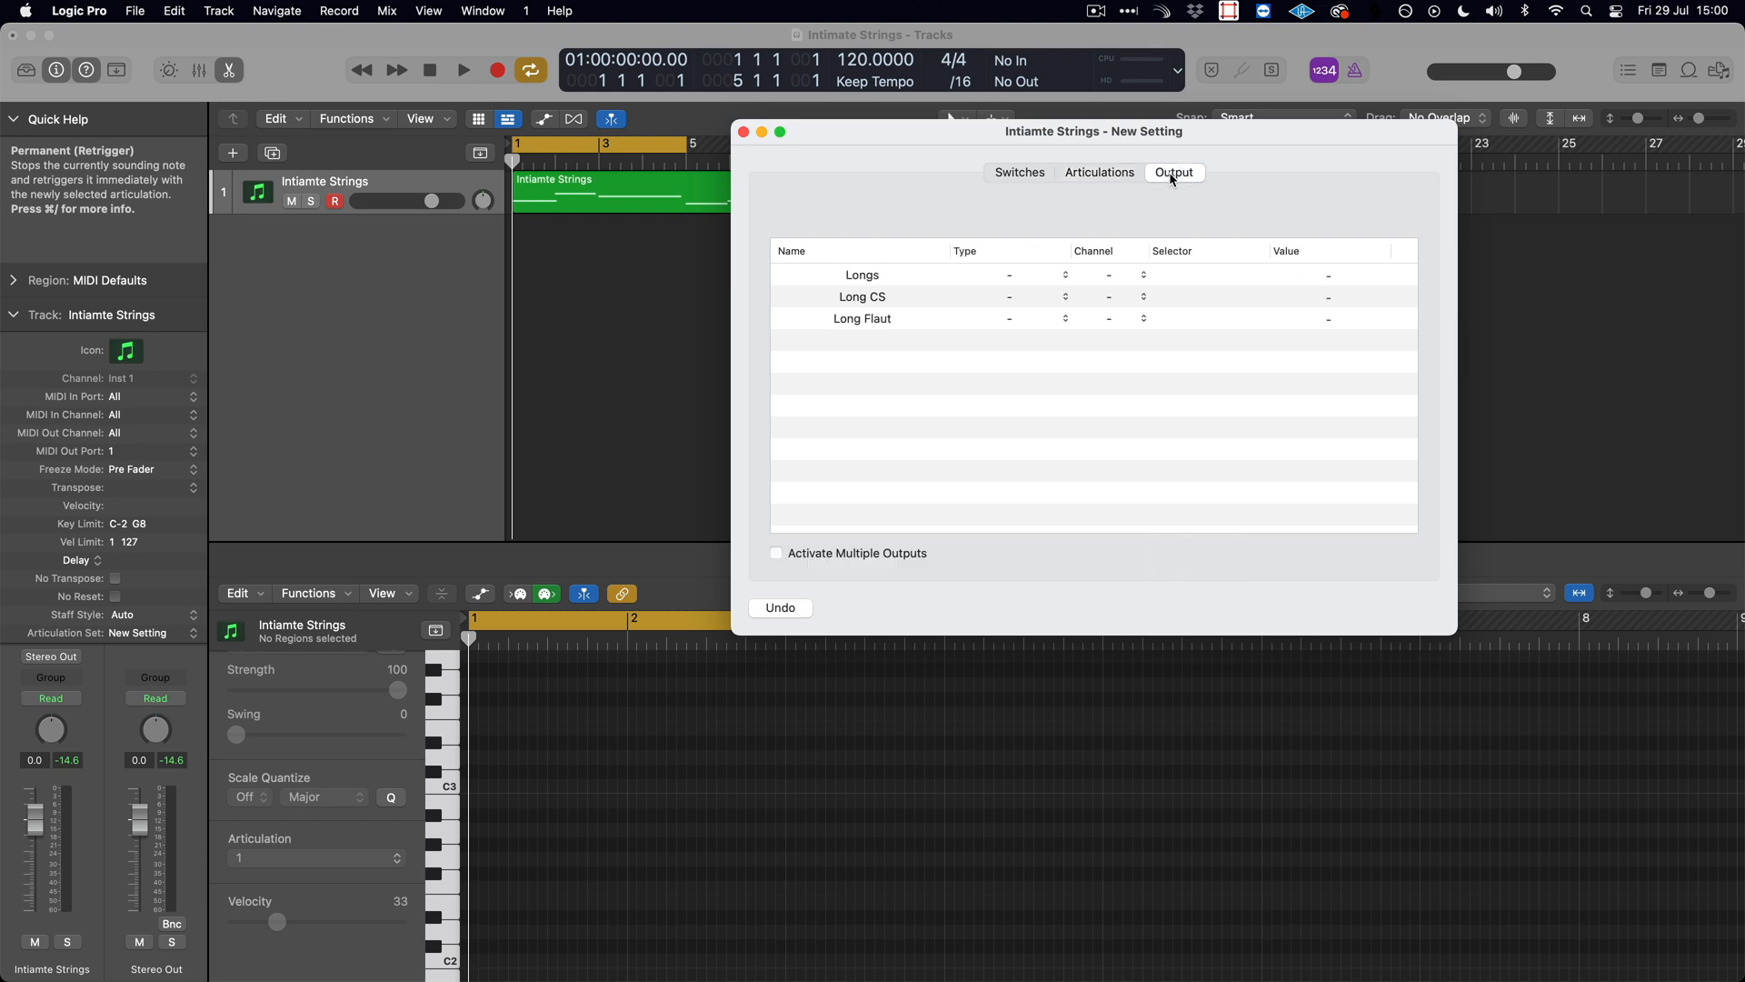
click(1120, 275)
click(1122, 300)
click(1118, 296)
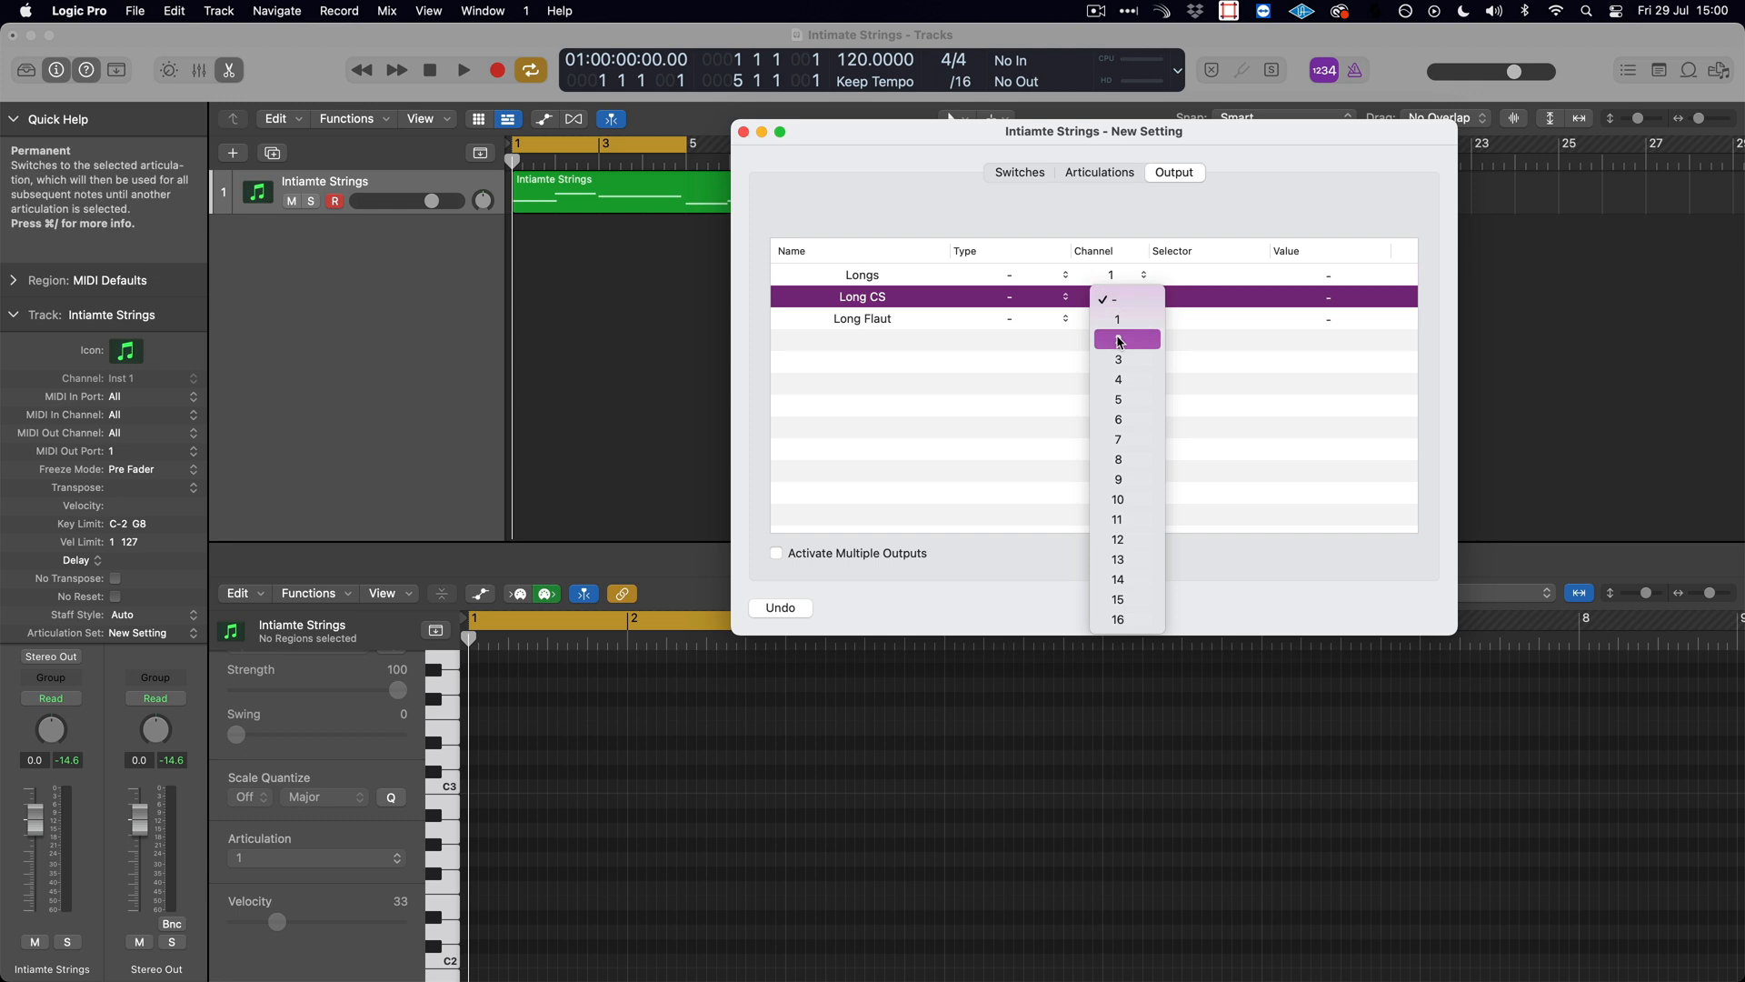
click(1118, 336)
click(1118, 320)
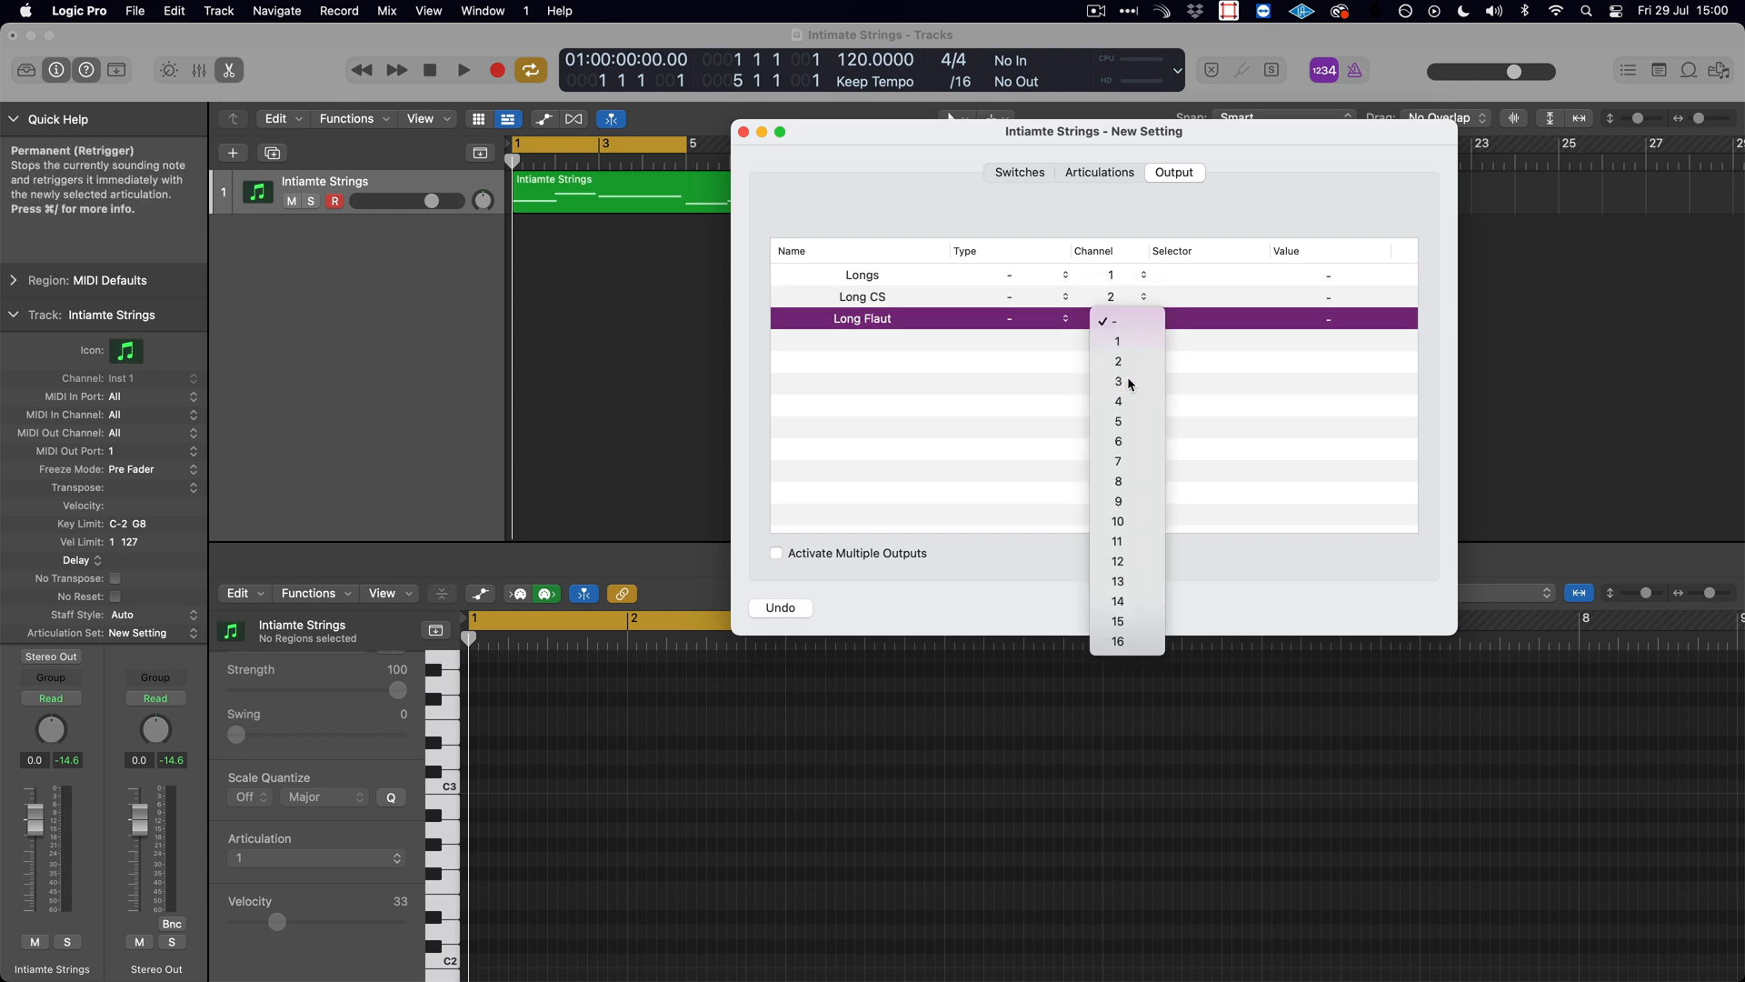
click(1120, 382)
- Set the output type of all three articulations to Note On and close the articulation set editor
click(1018, 278)
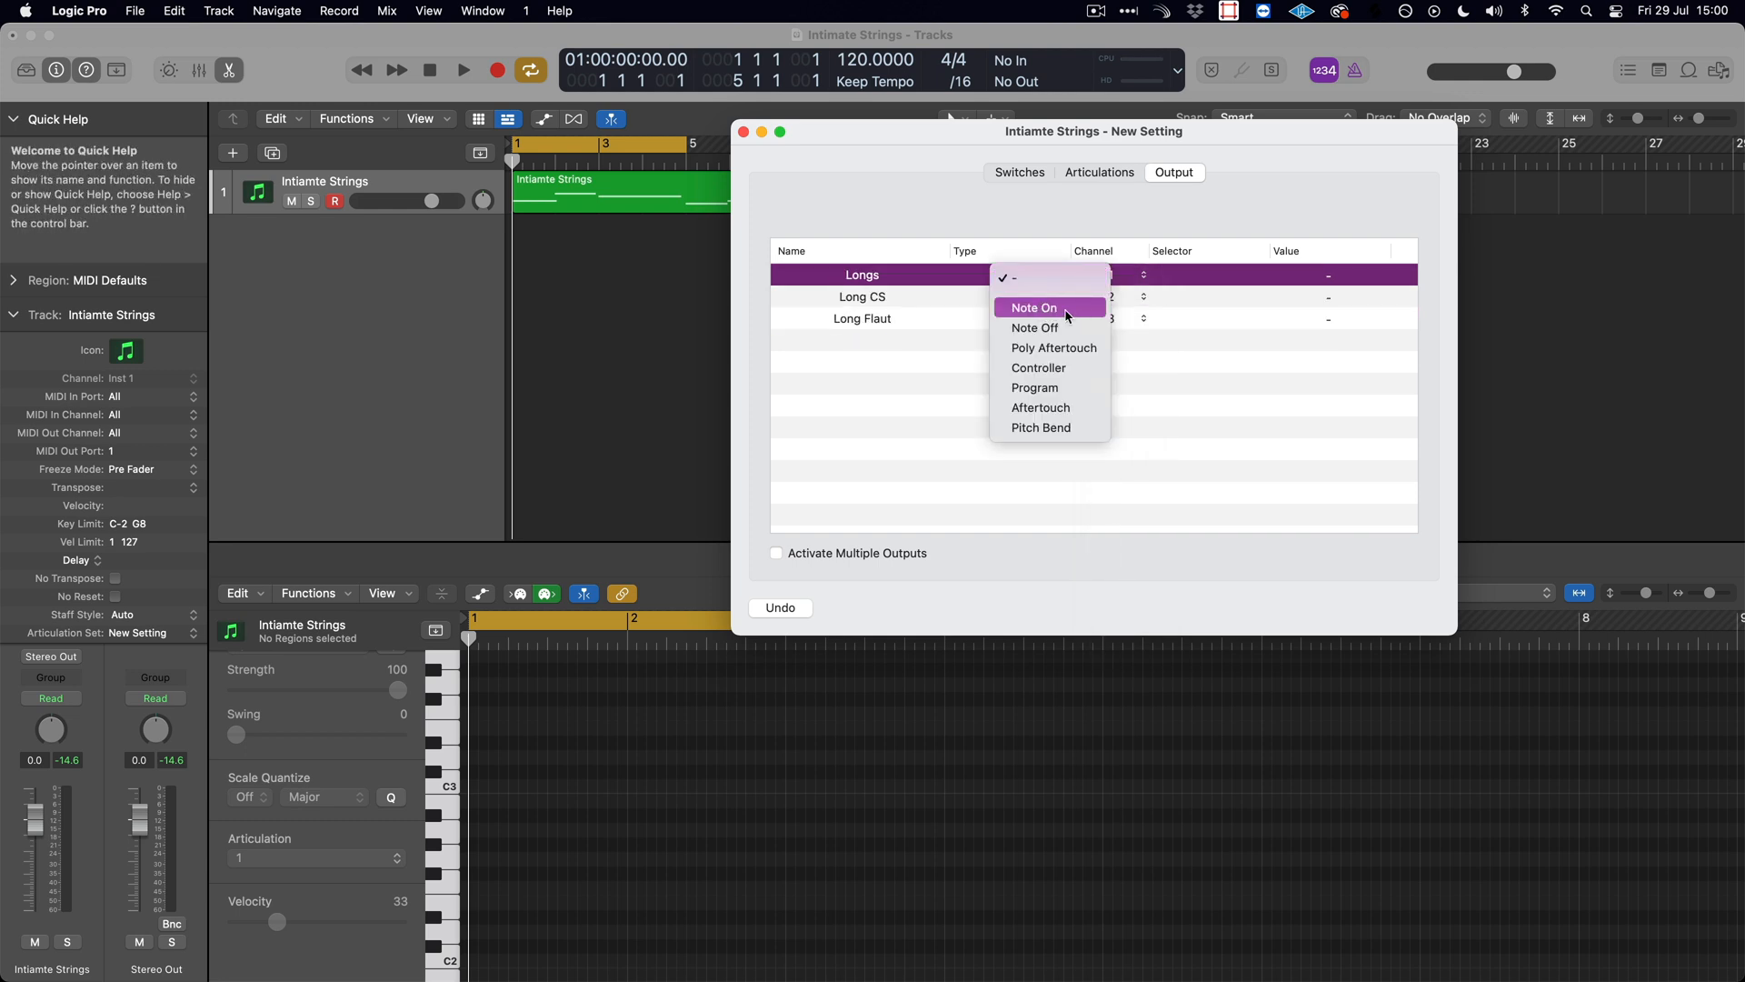
click(1068, 313)
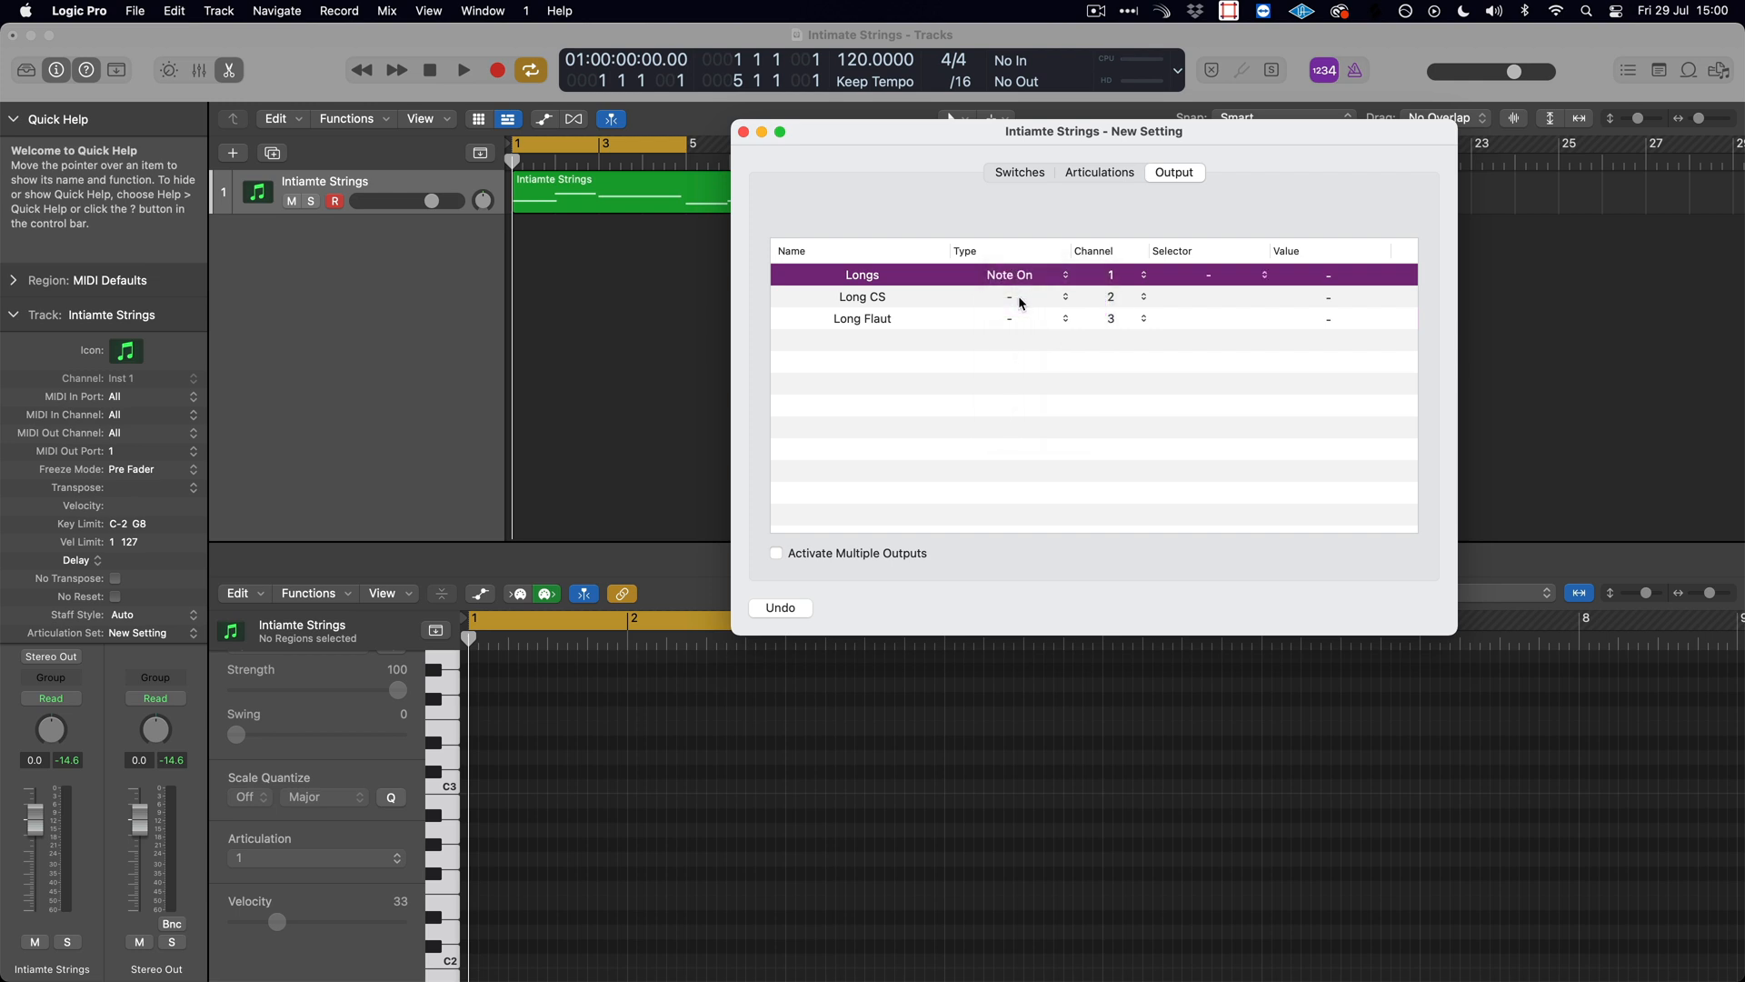
click(1020, 300)
click(1035, 330)
click(1023, 322)
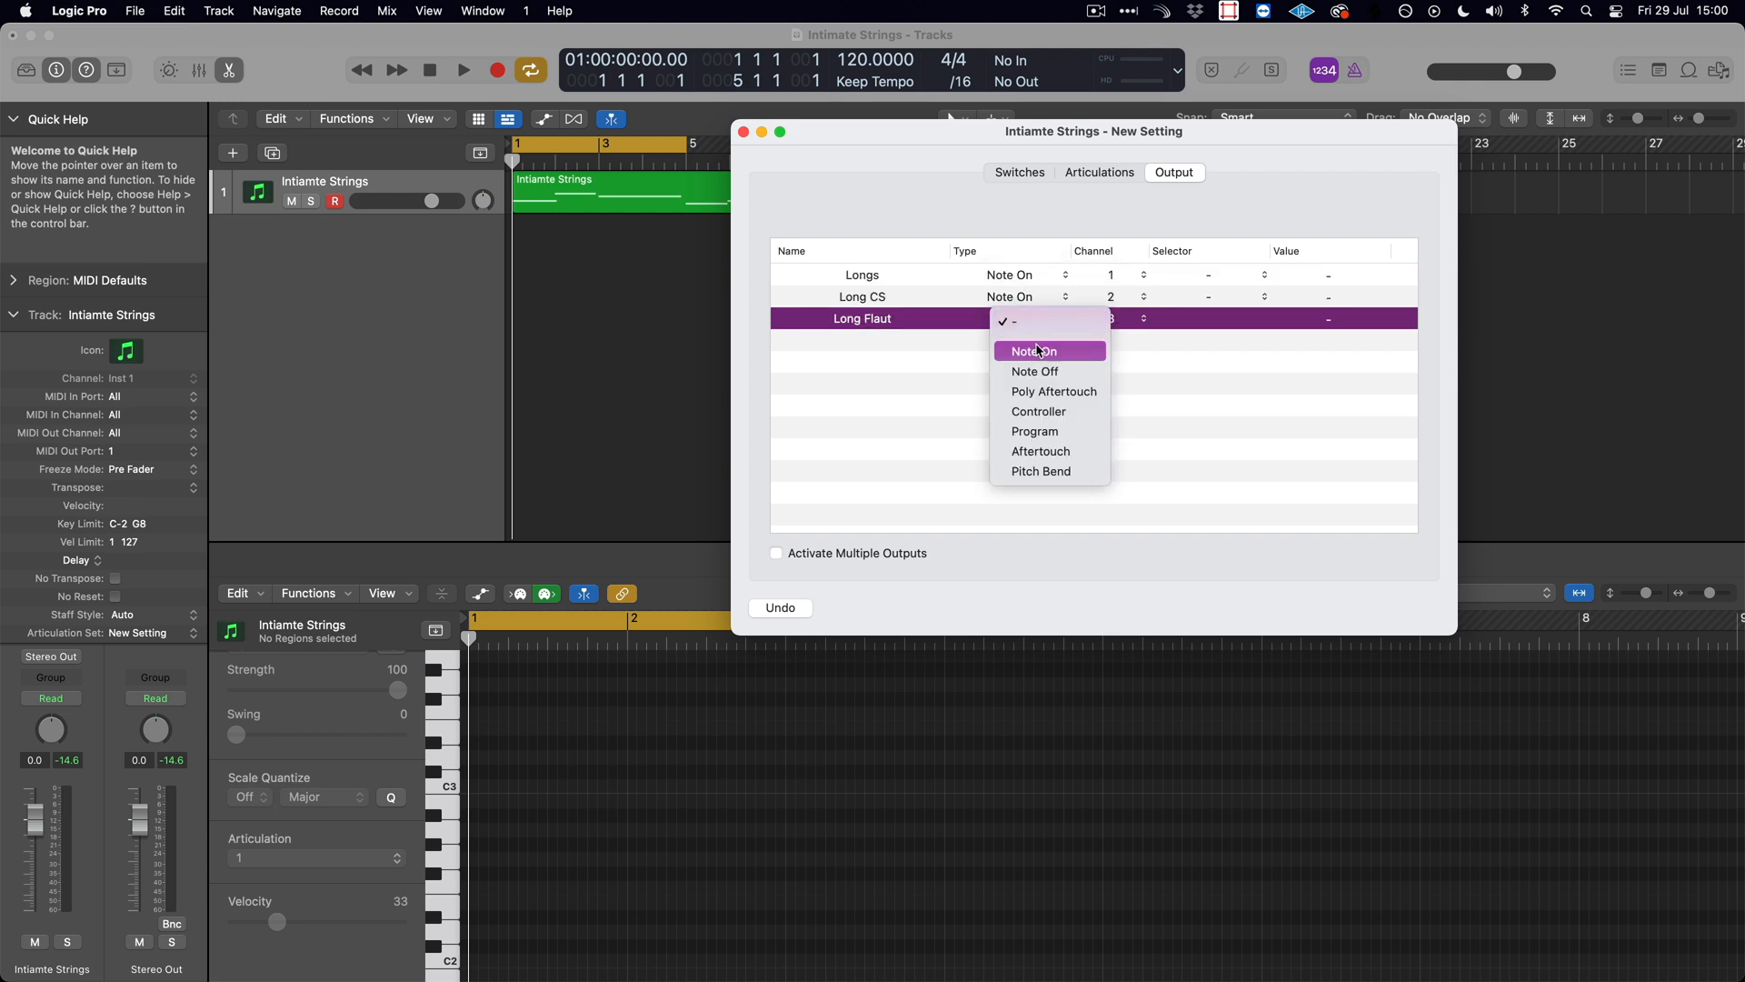
click(1036, 351)
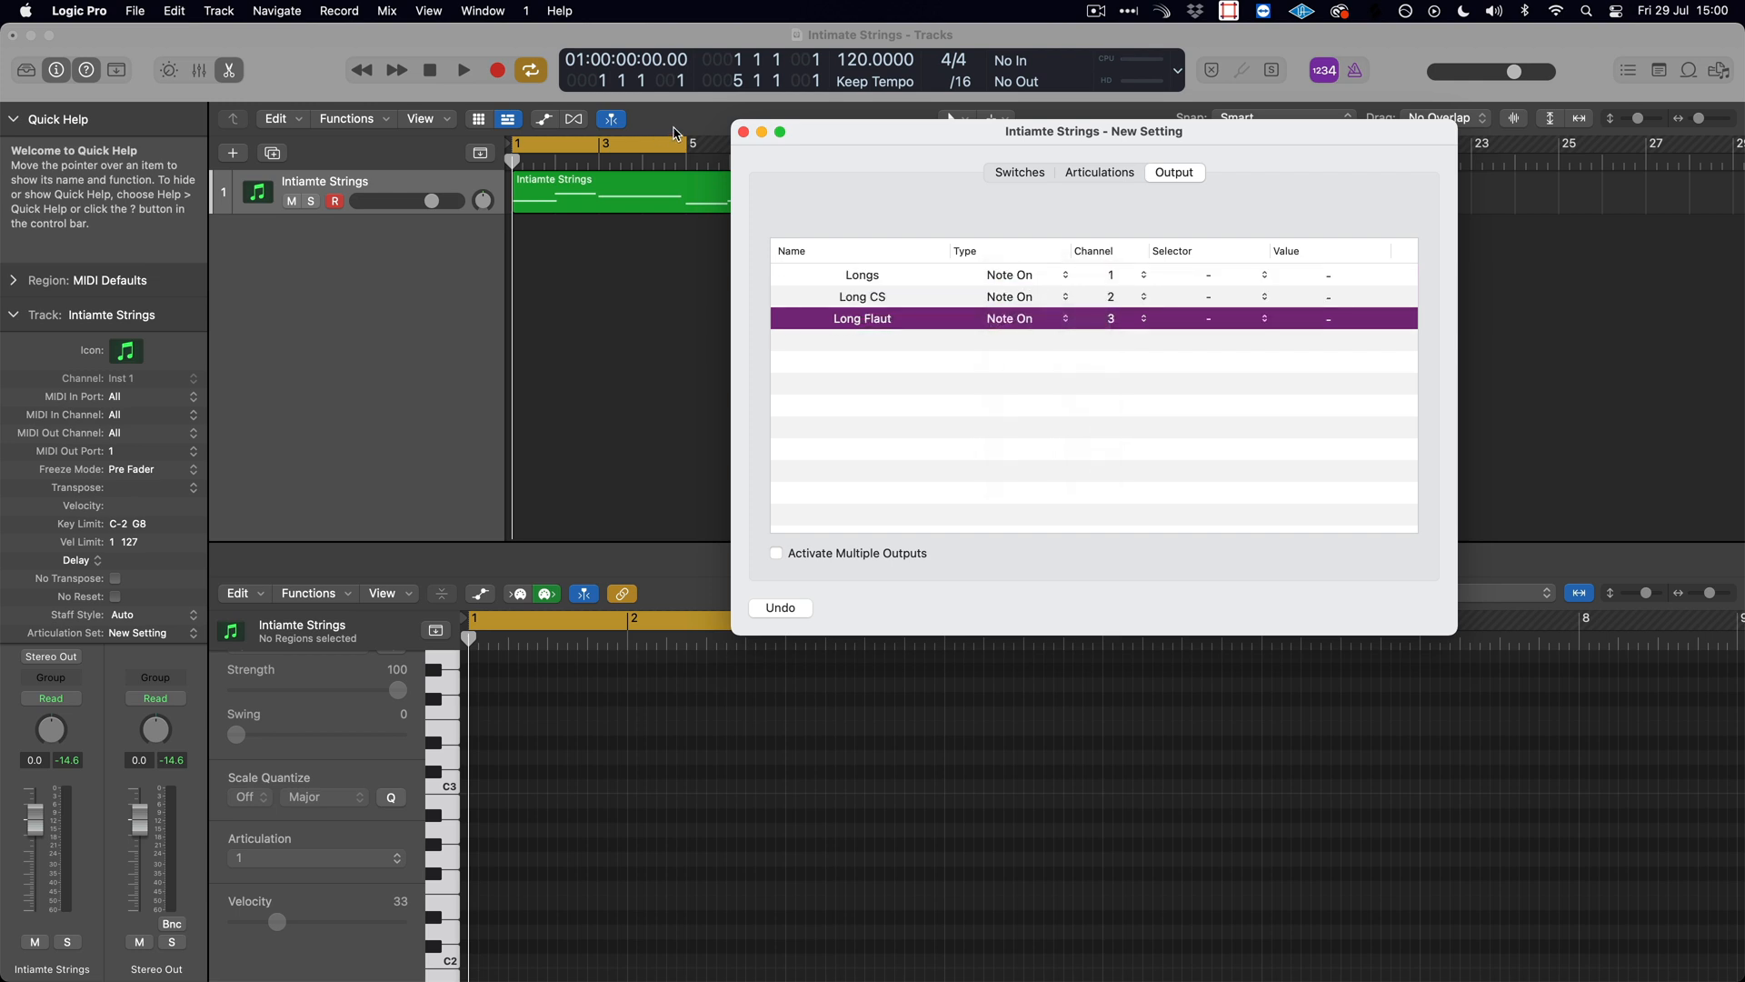
click(744, 135)
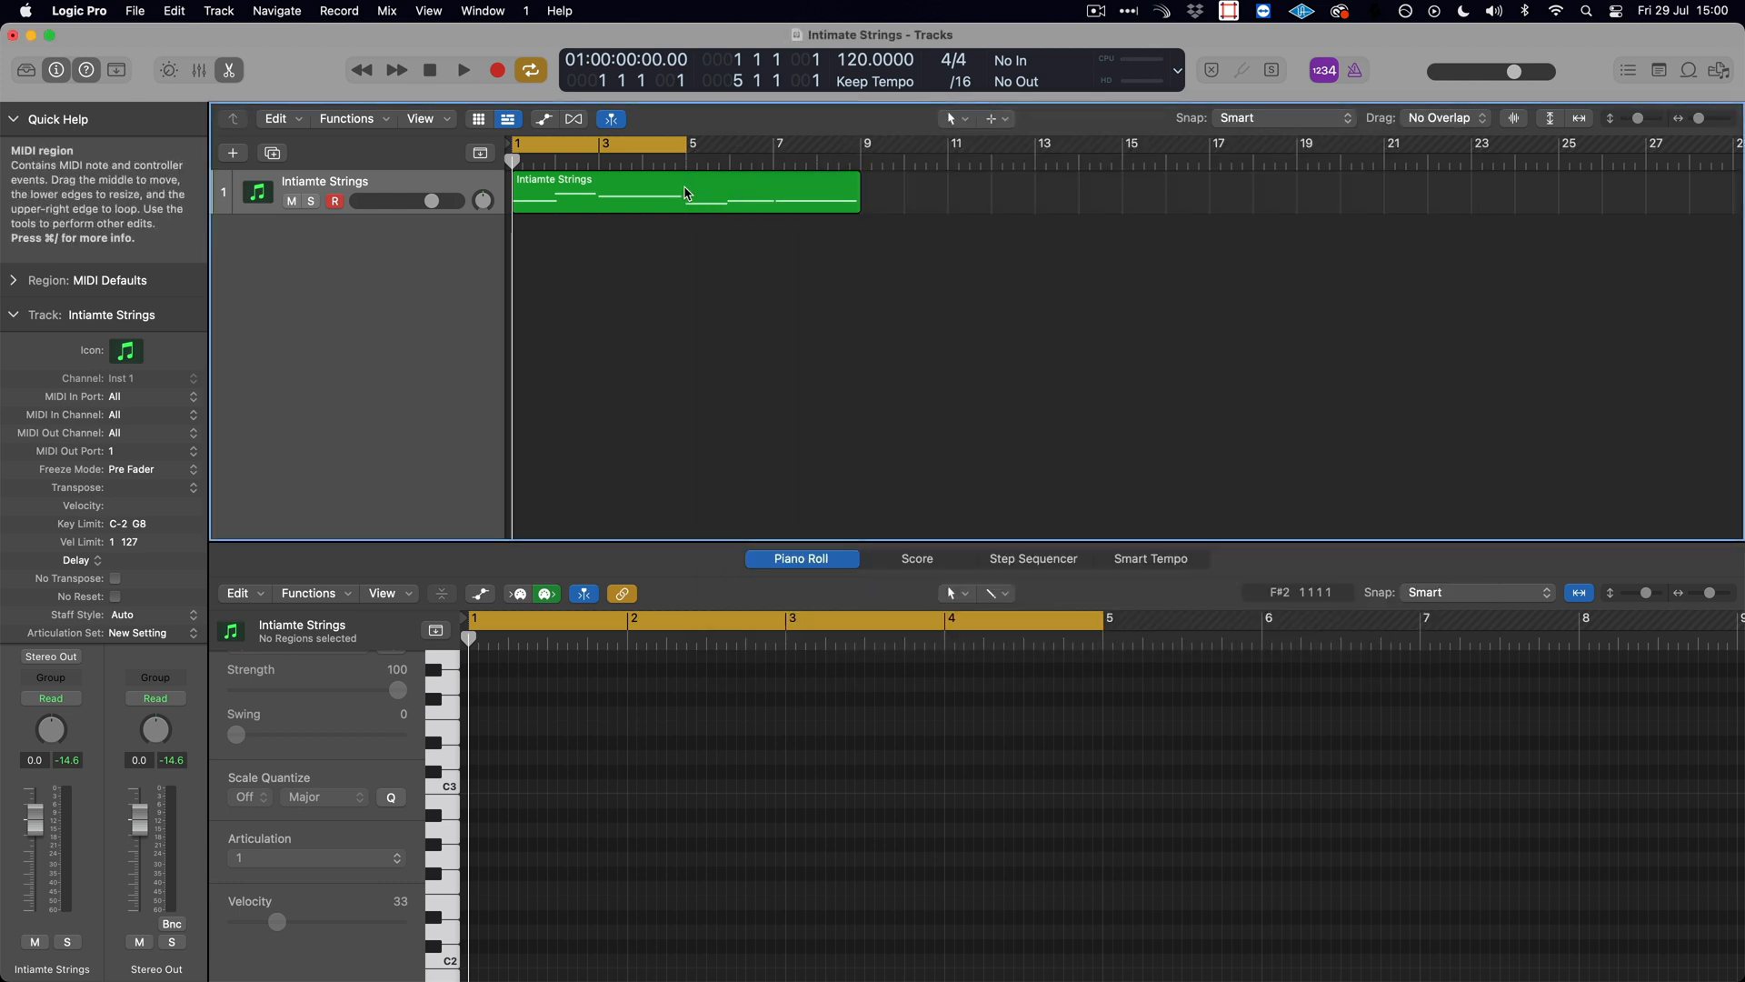
- Show the Intiamte Strings region's notes in the Piano Roll and check the articulation choices for the first note
click(688, 193)
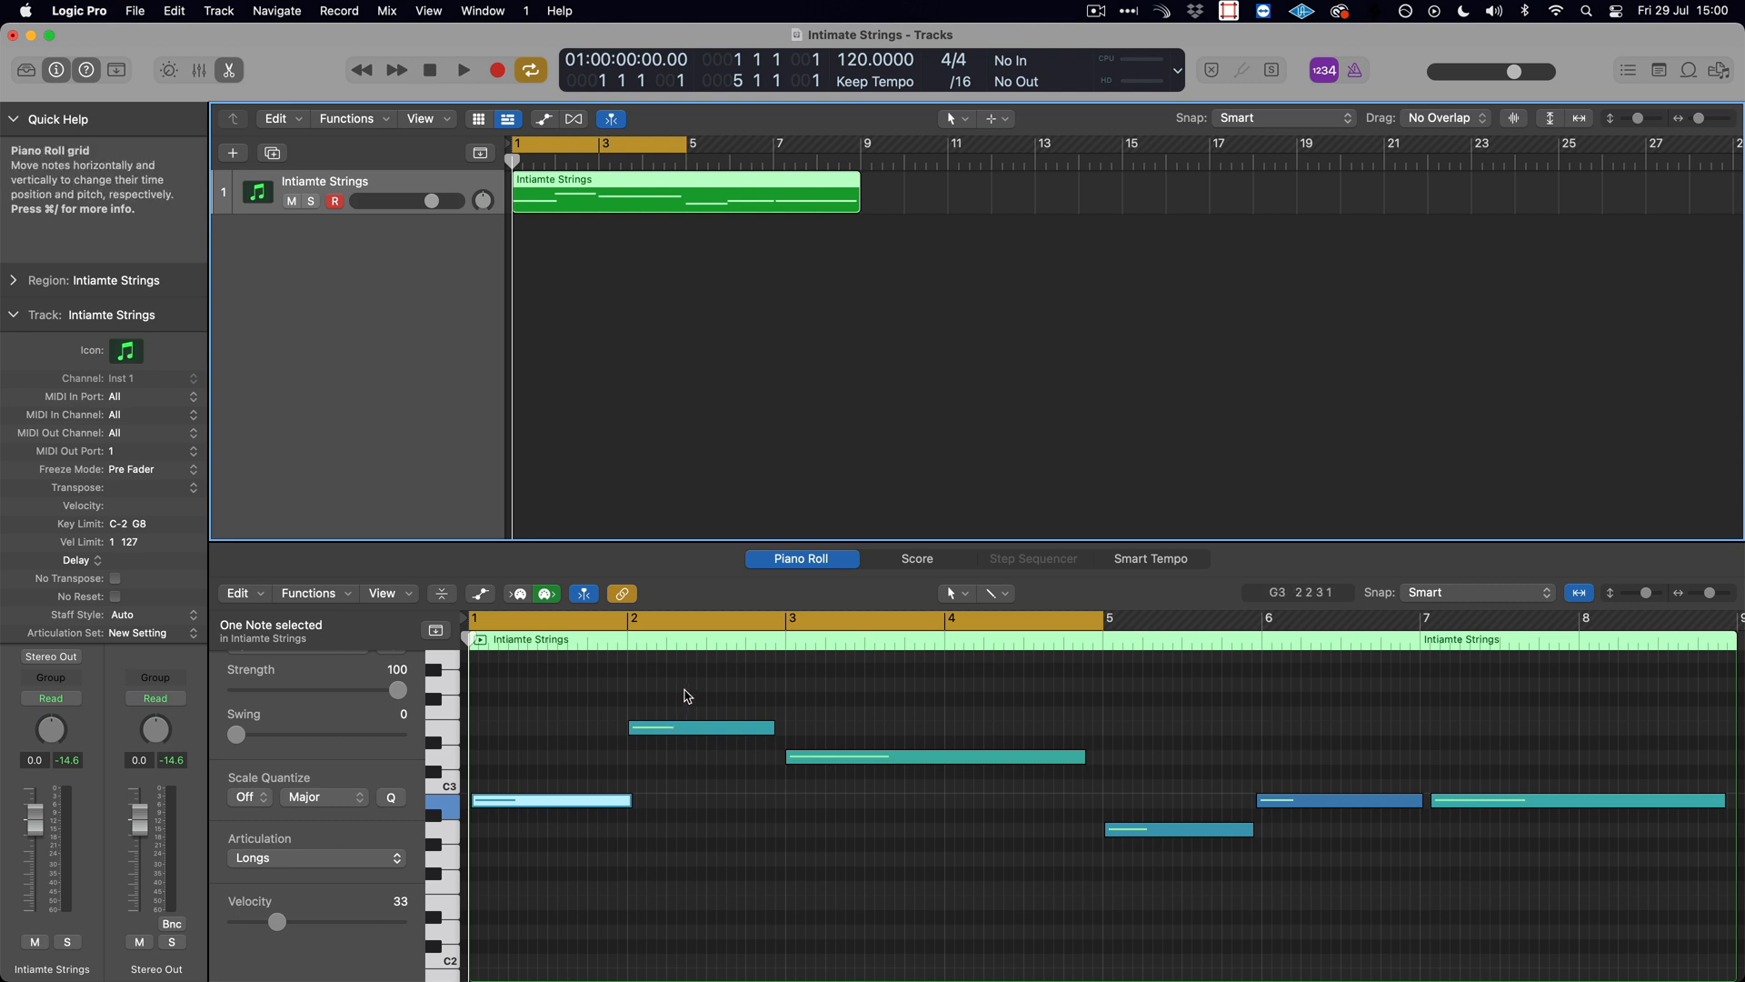
click(607, 760)
click(546, 801)
click(305, 858)
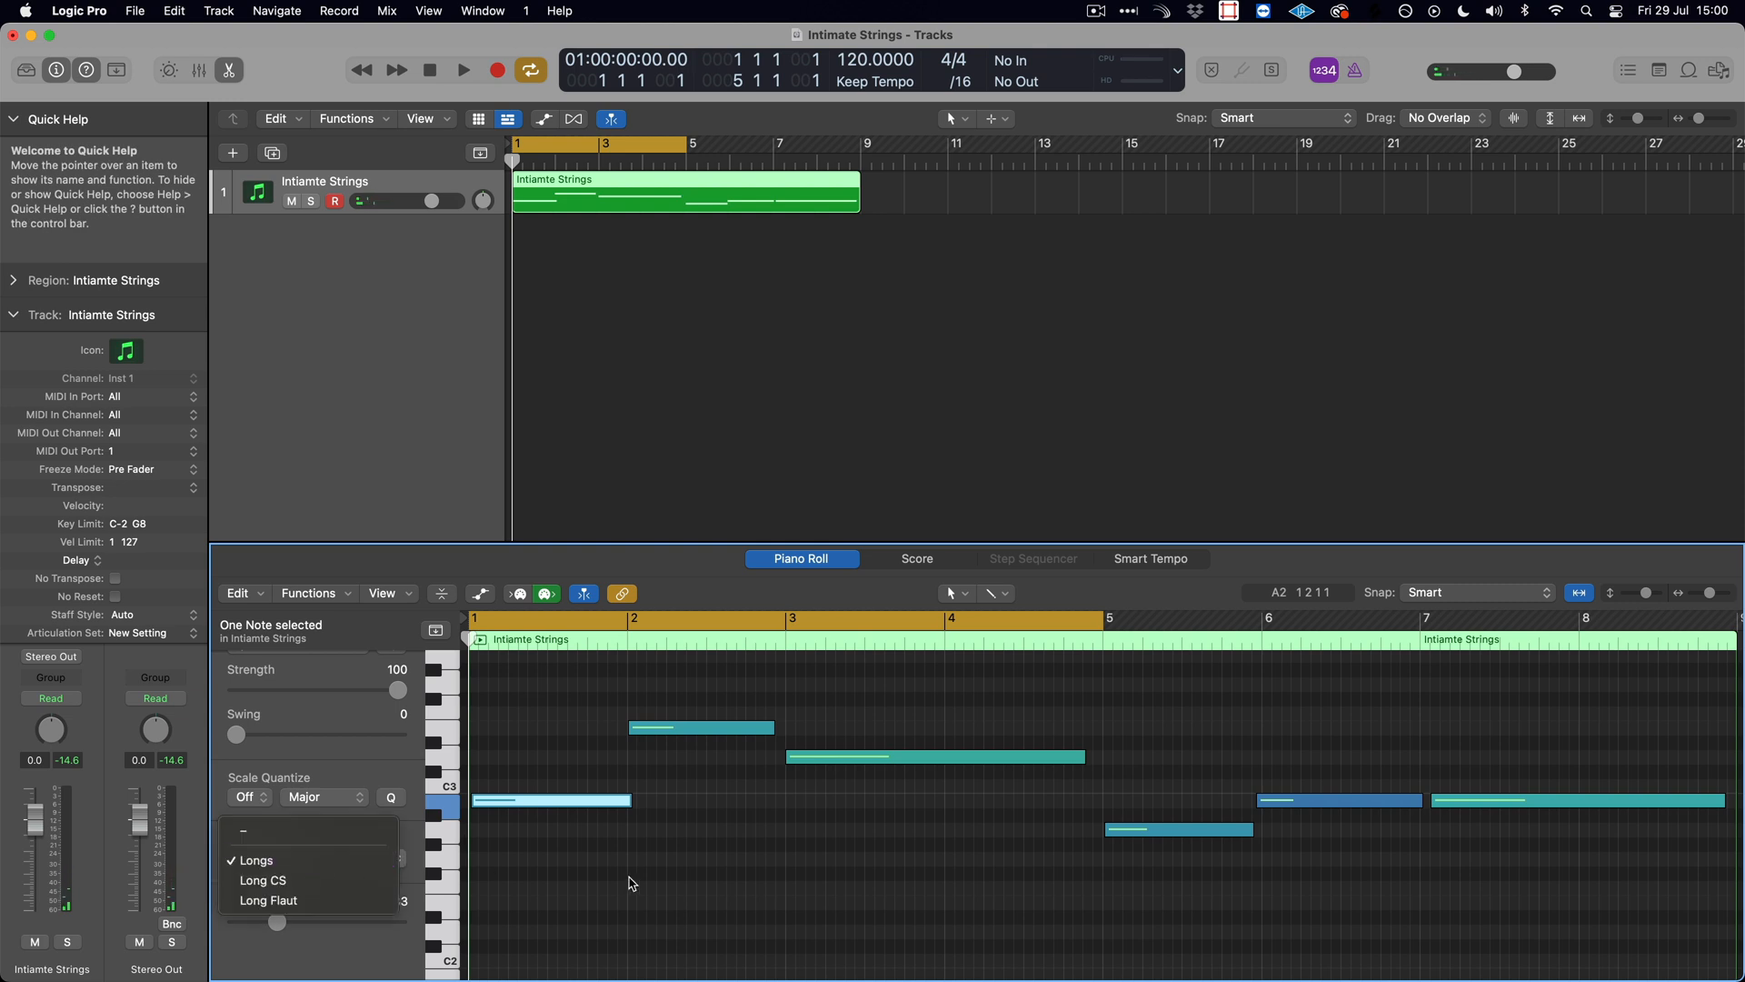
click(634, 879)
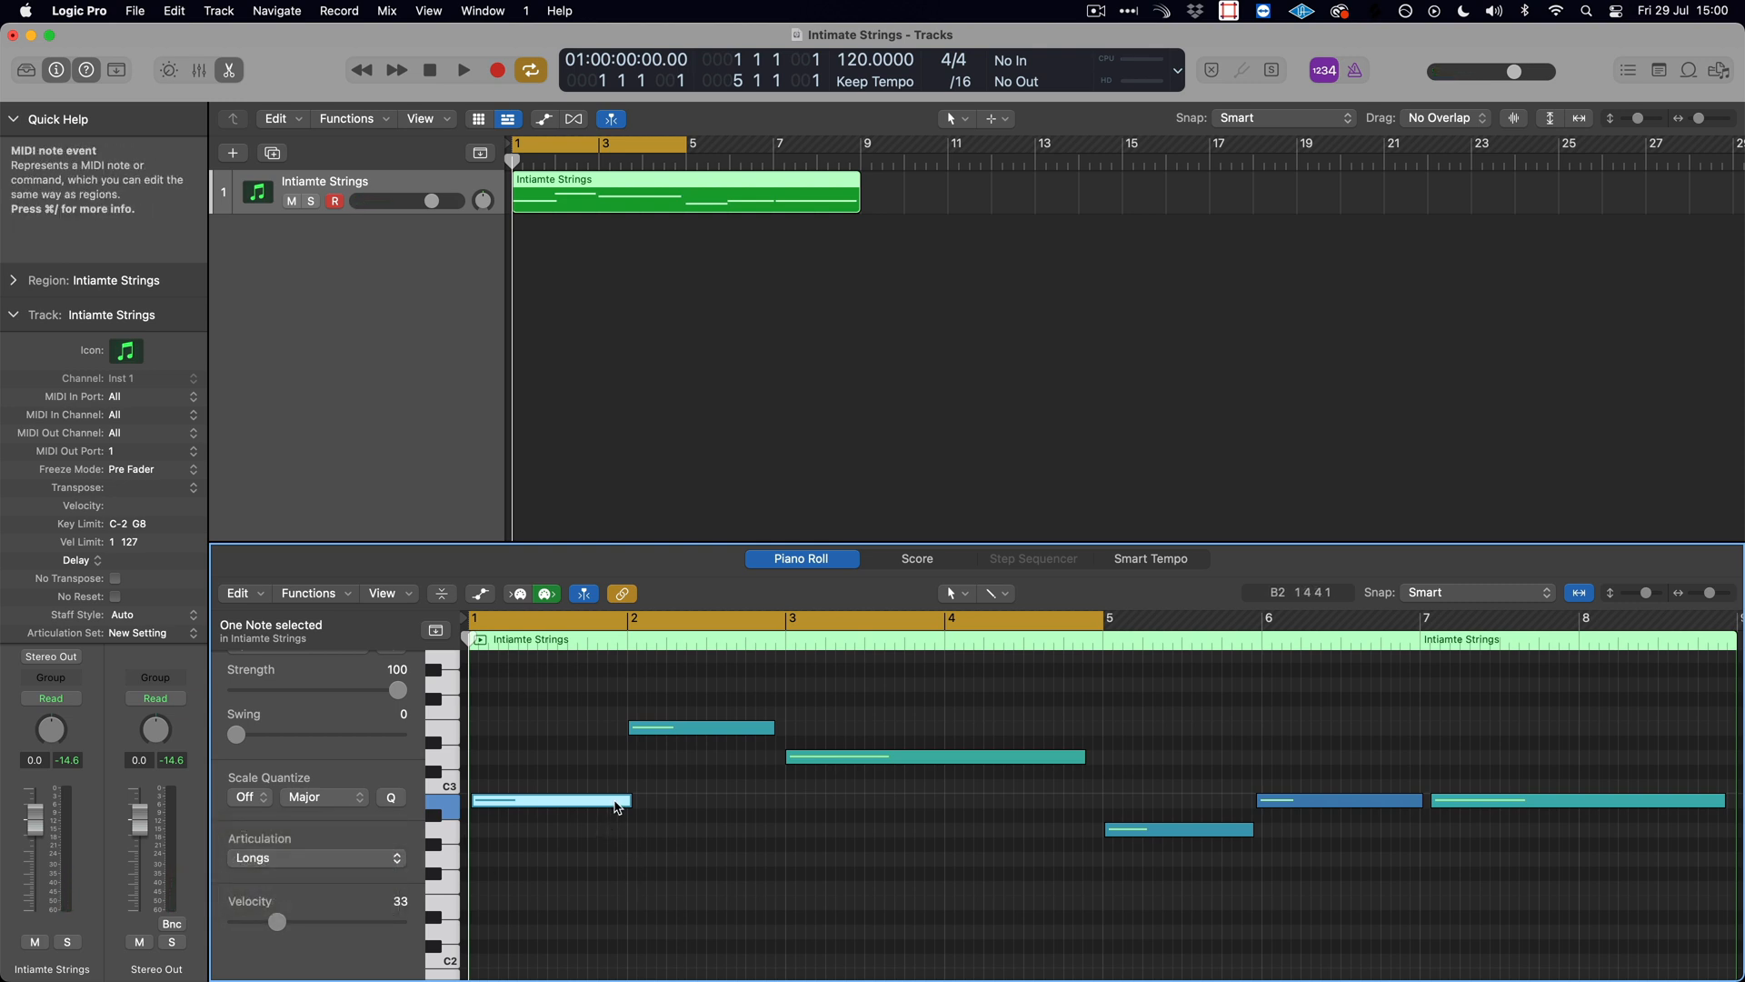
- Assign the Long Flaut articulation to the long note starting at bar 3
click(700, 727)
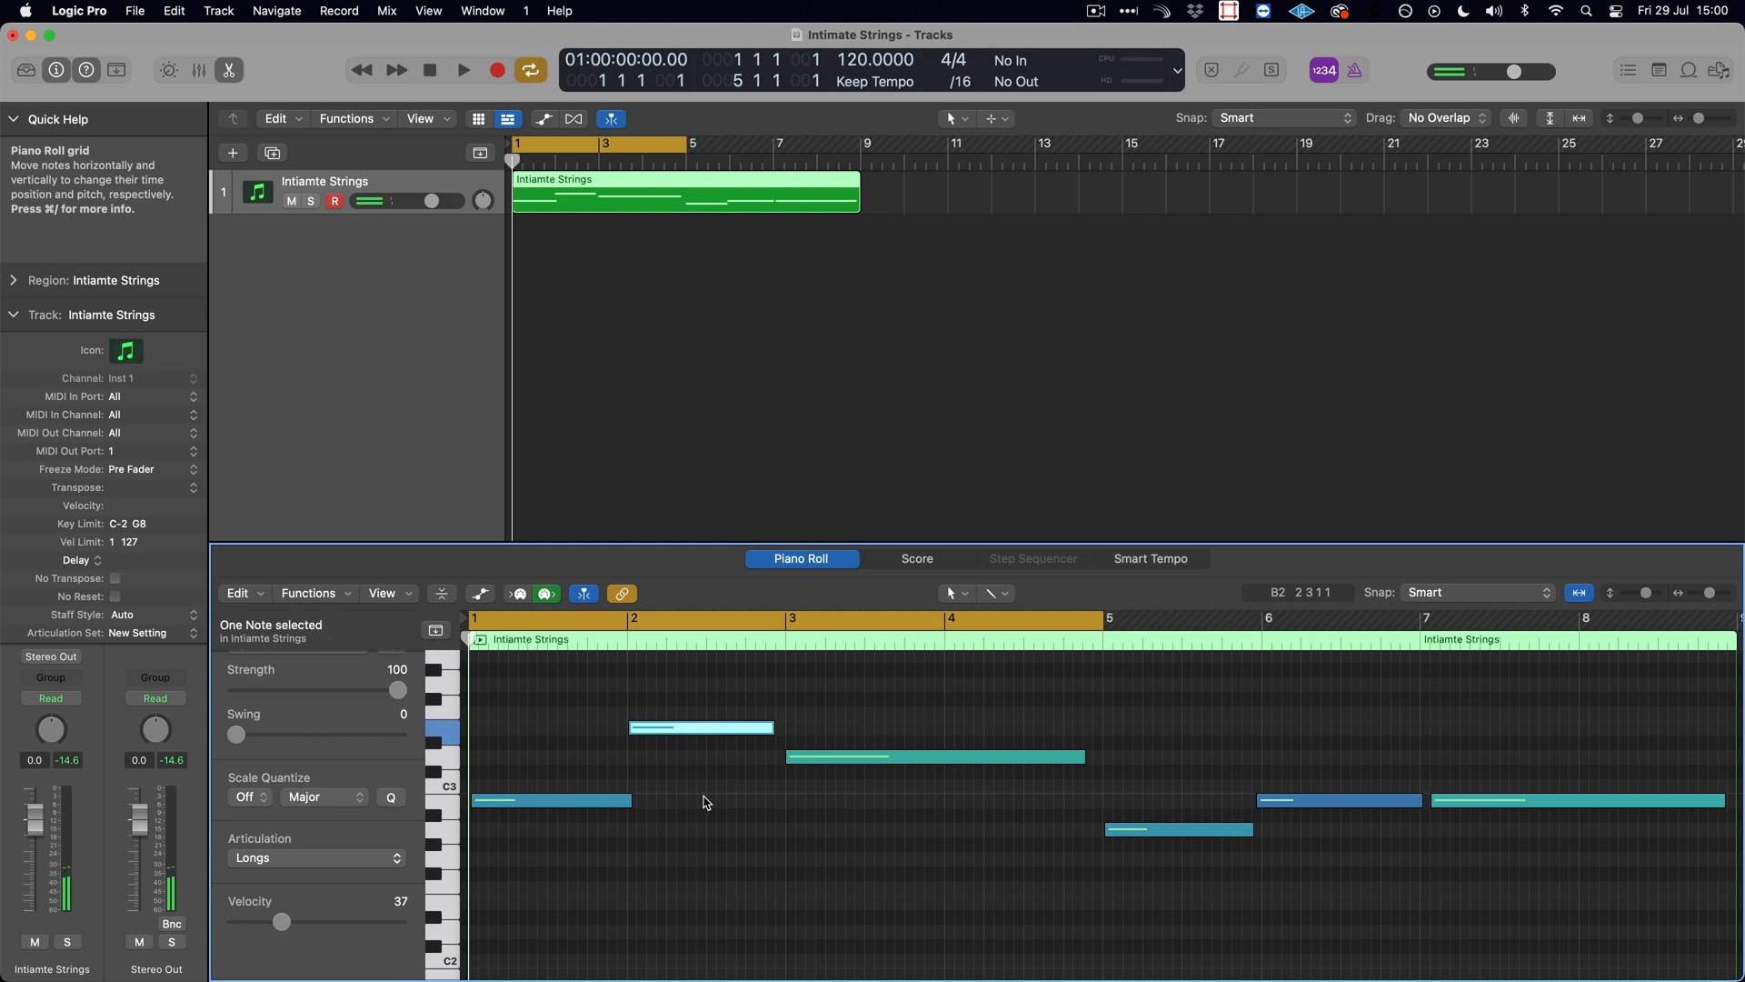
click(841, 758)
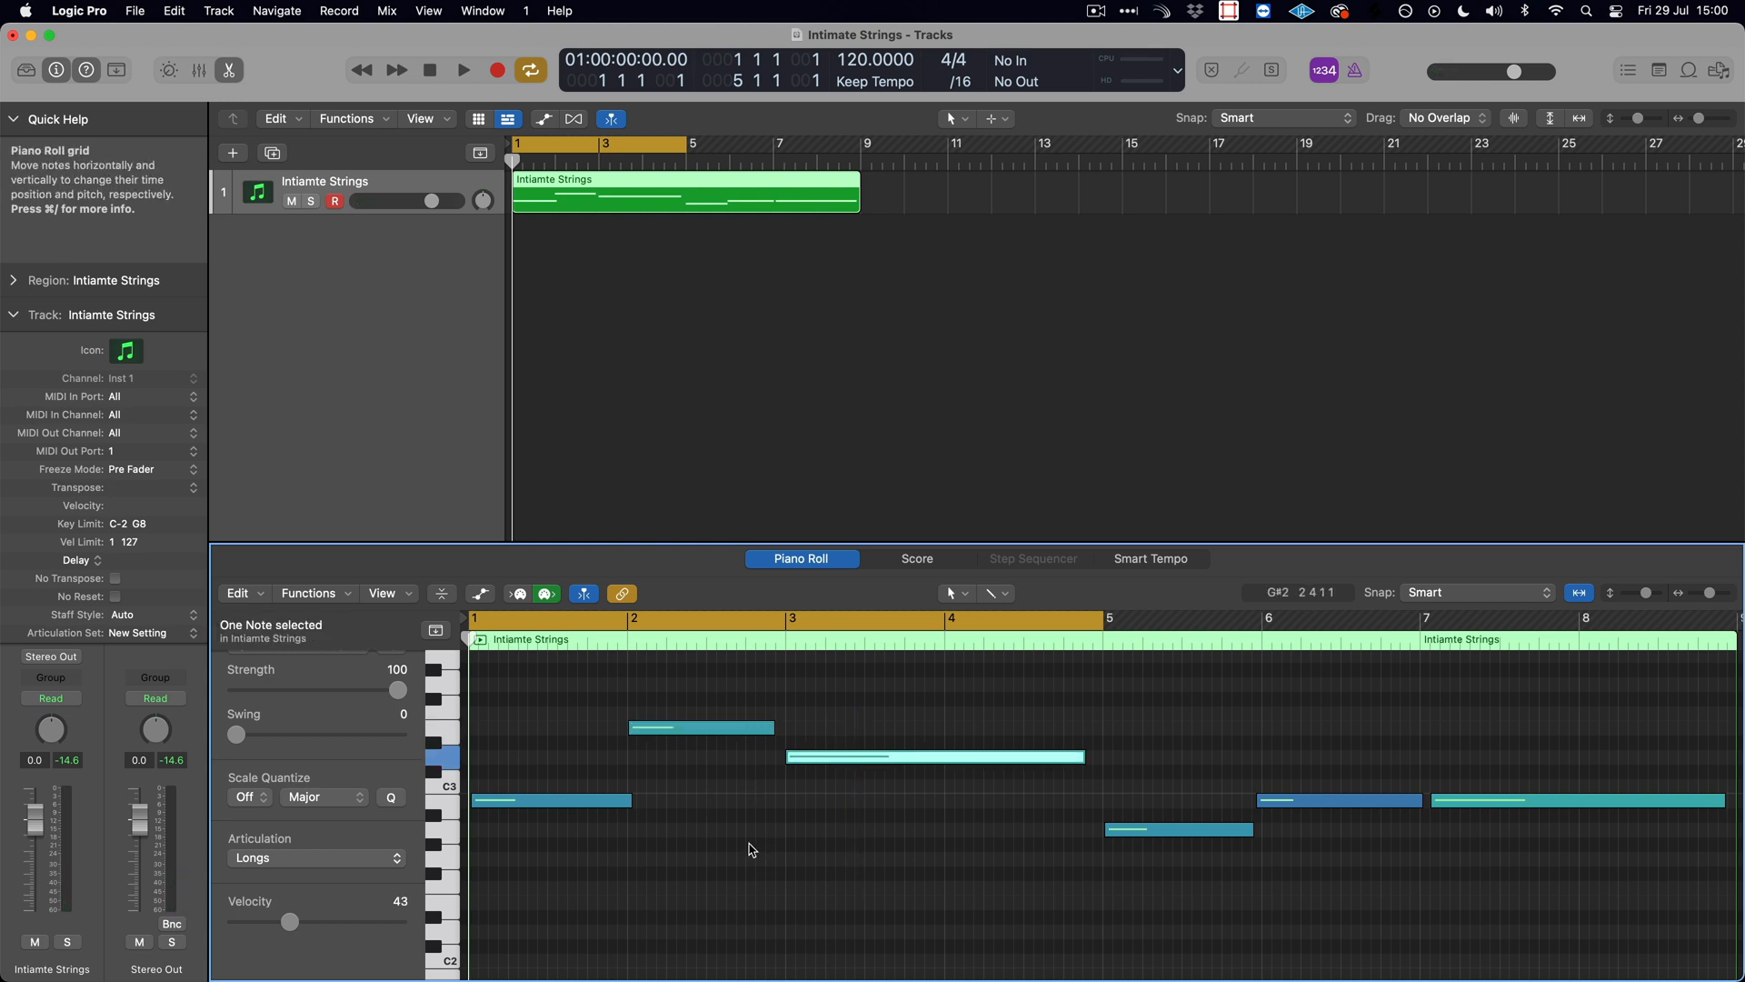
click(786, 814)
click(836, 756)
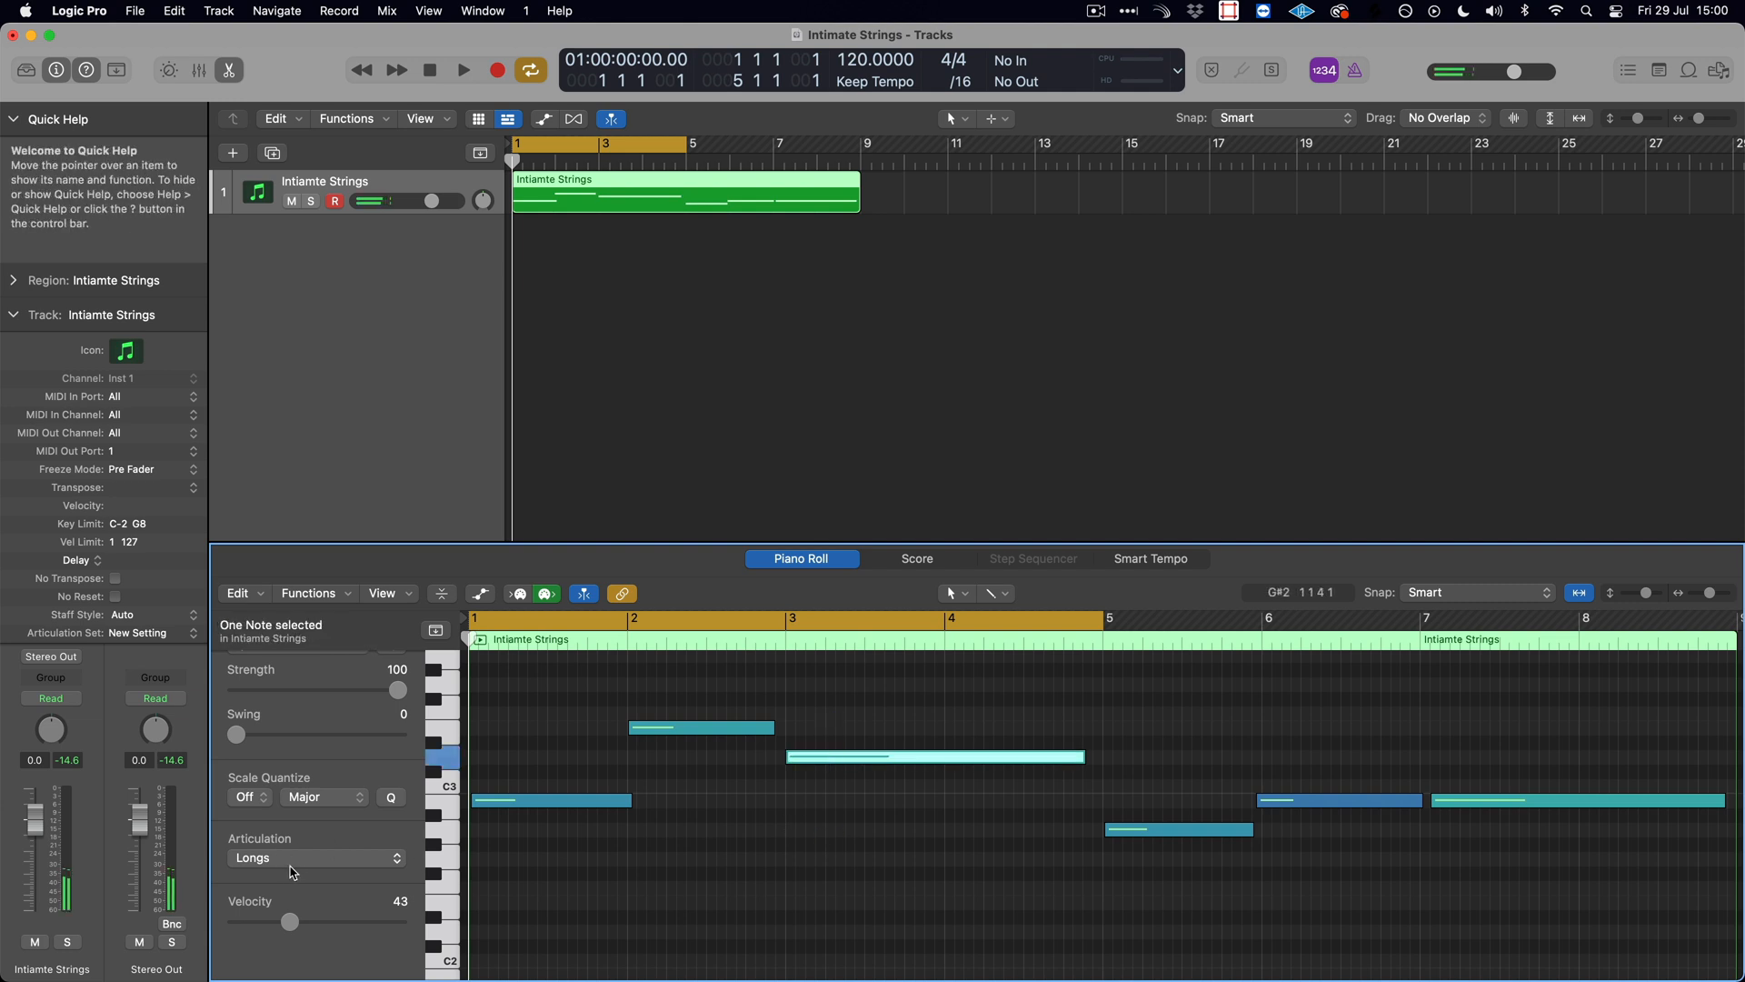
click(300, 859)
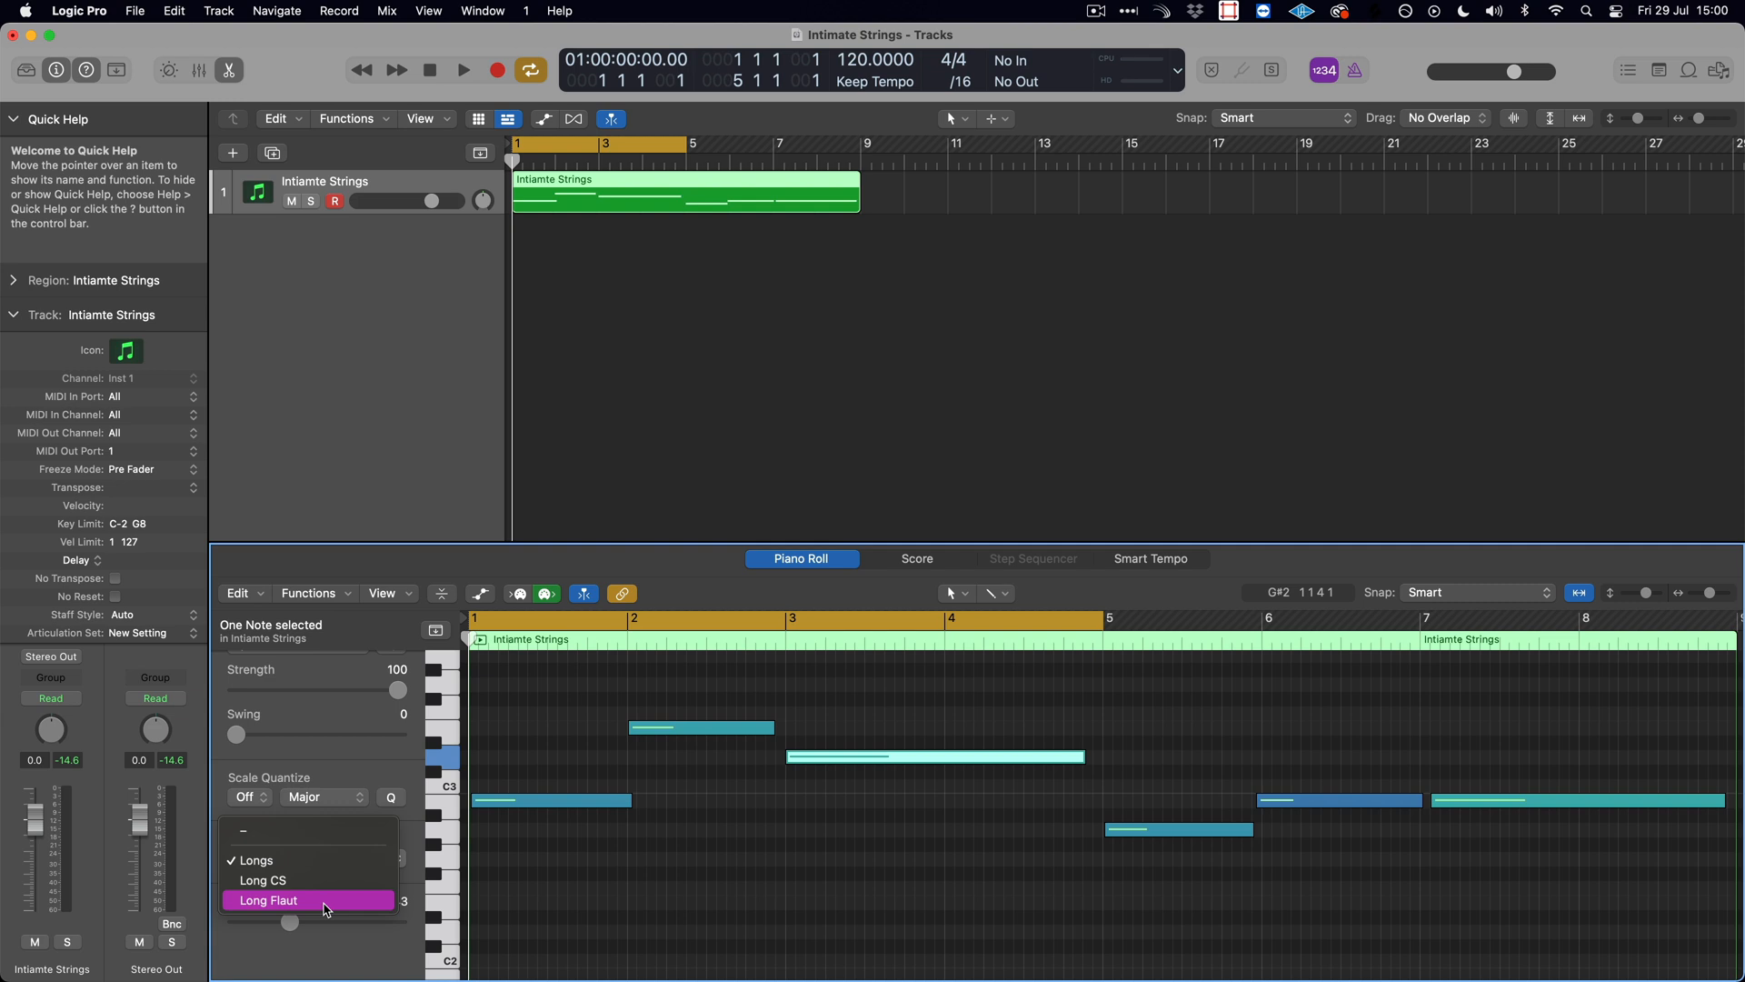
click(328, 910)
- Assign the Long CS articulation to the note starting at bar 2
click(696, 727)
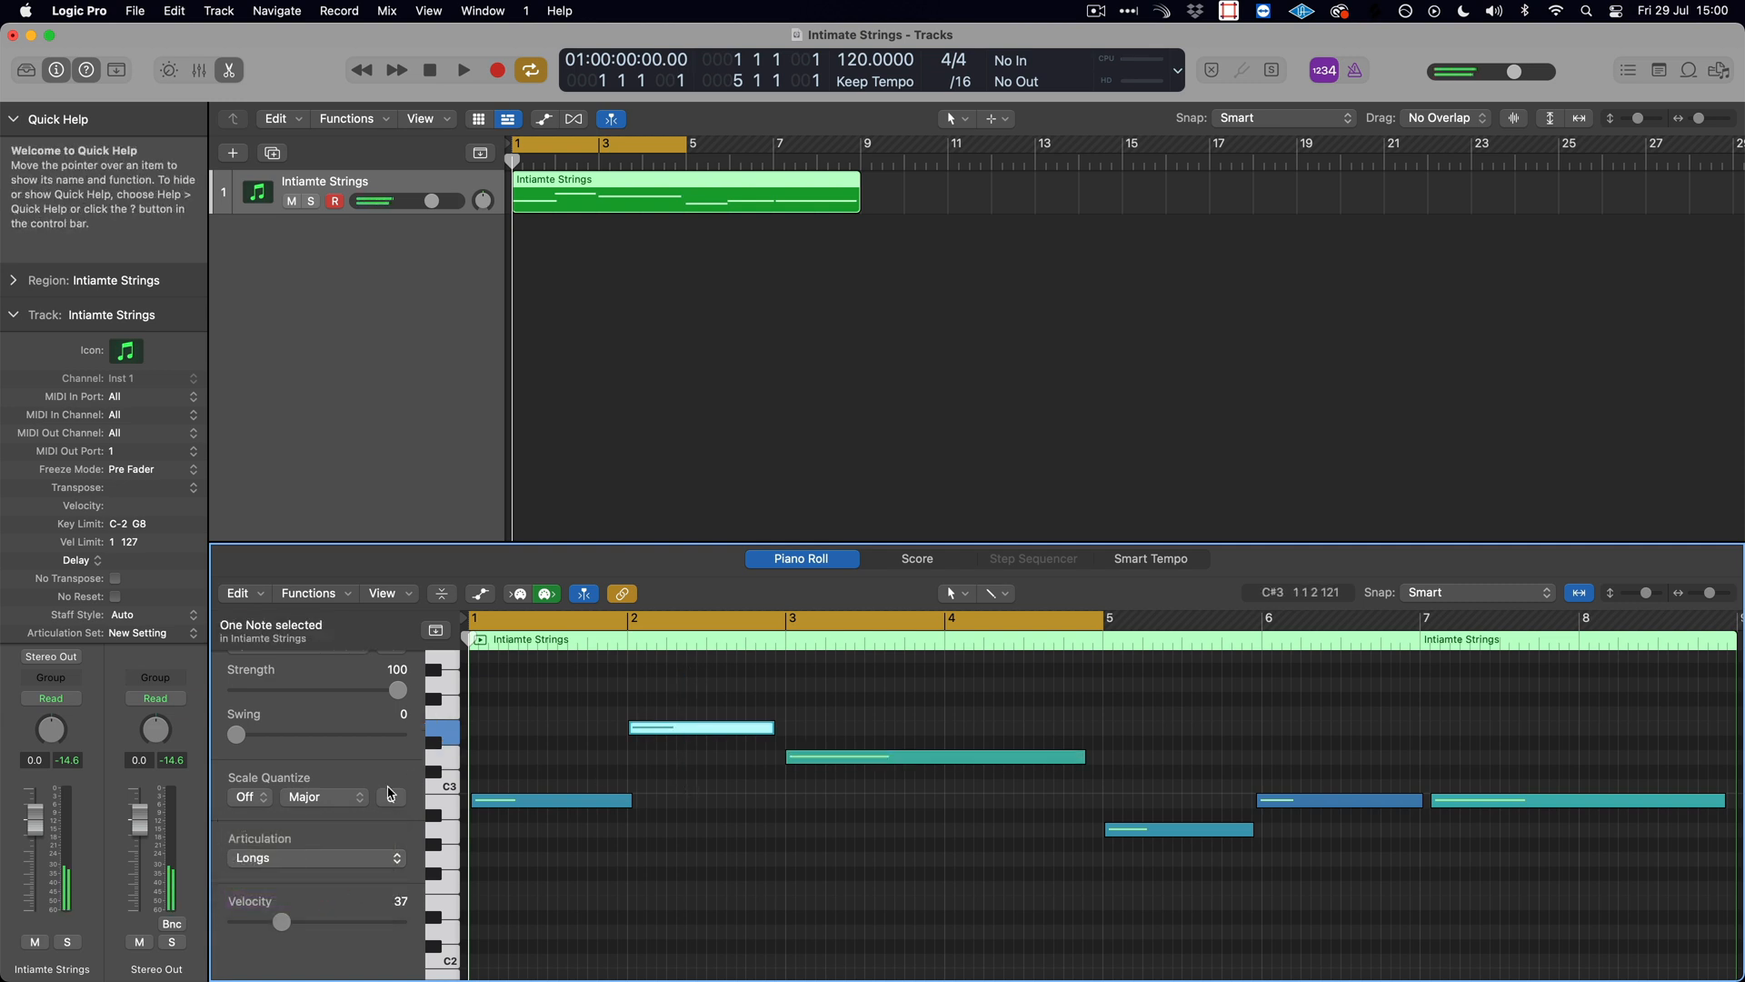
click(320, 856)
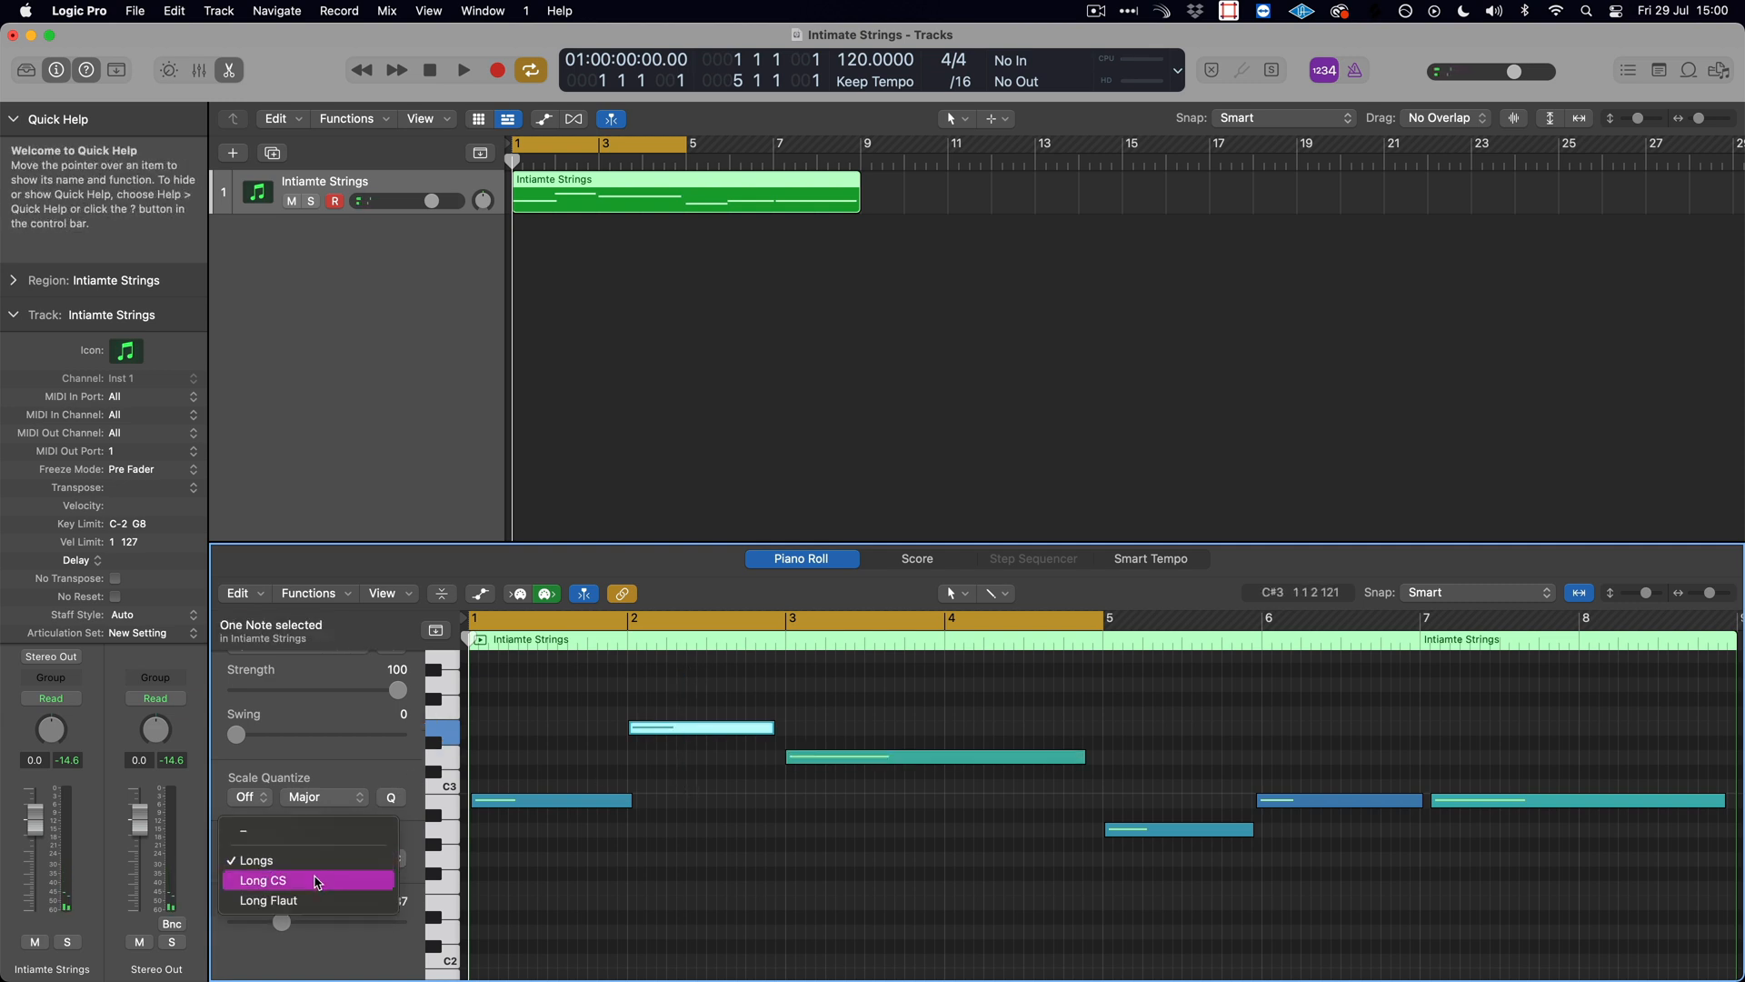
click(316, 881)
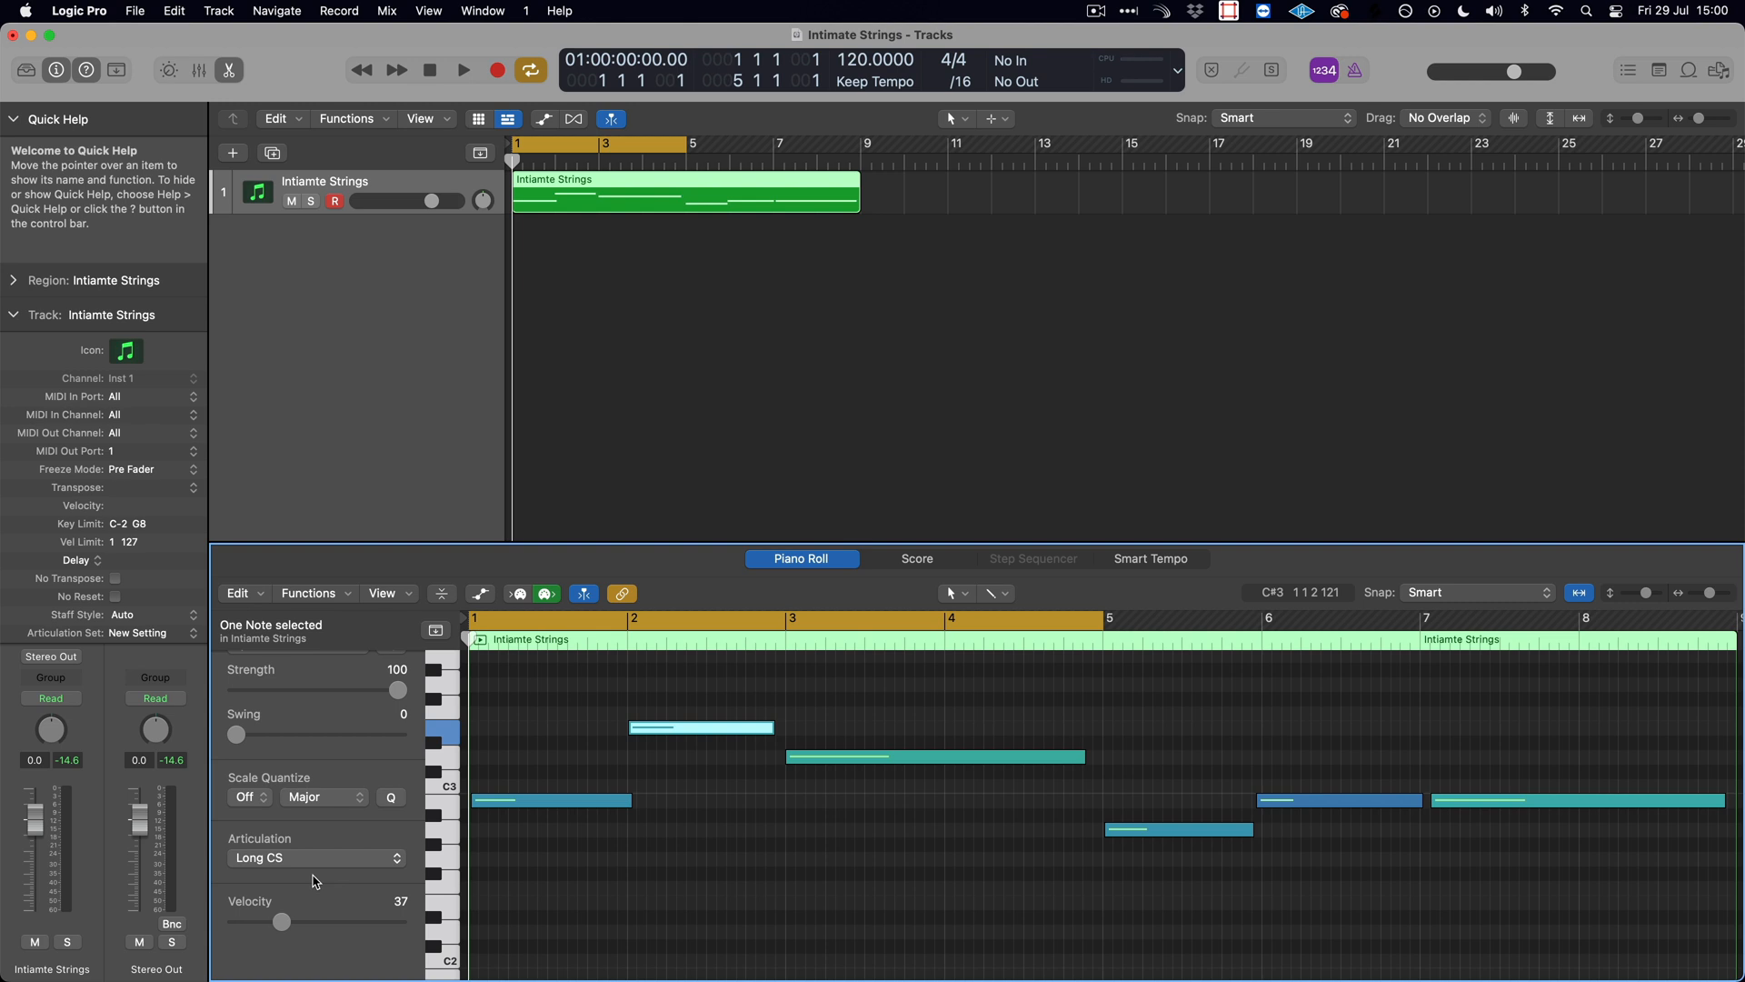
- Play the region while watching the instrument channels in Vienna Ensemble Pro, and return to Logic Pro to stop playback
key(space)
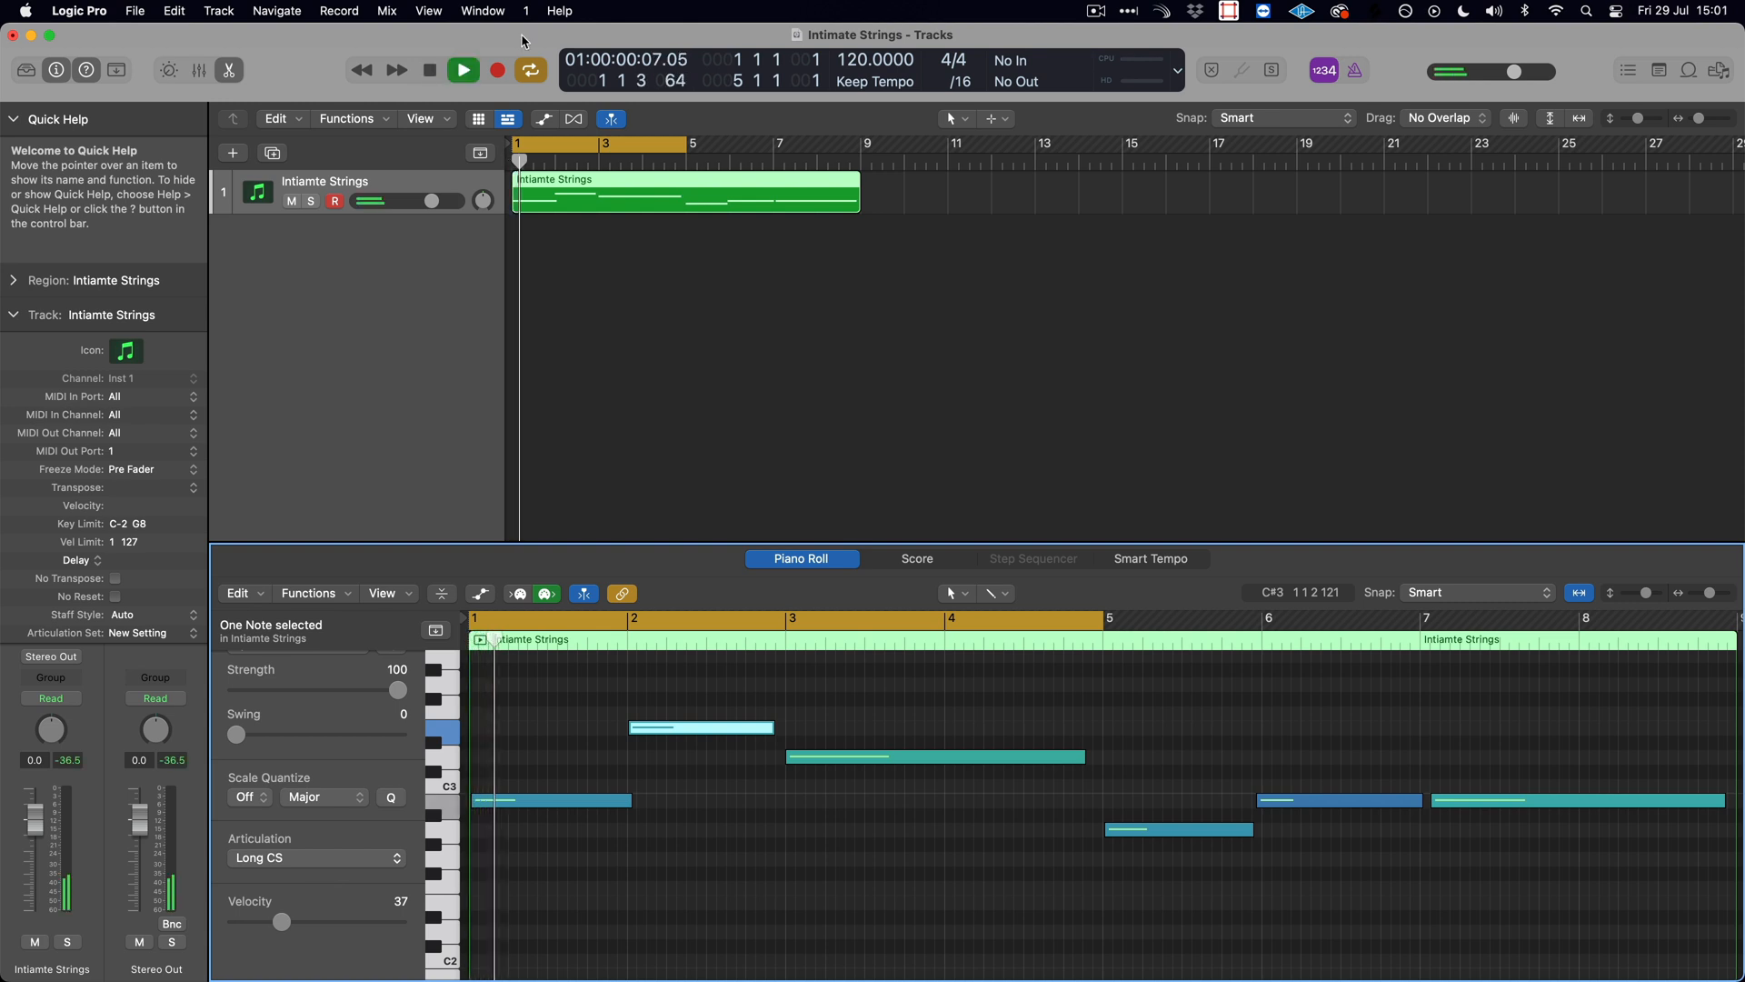
key(super+Tab)
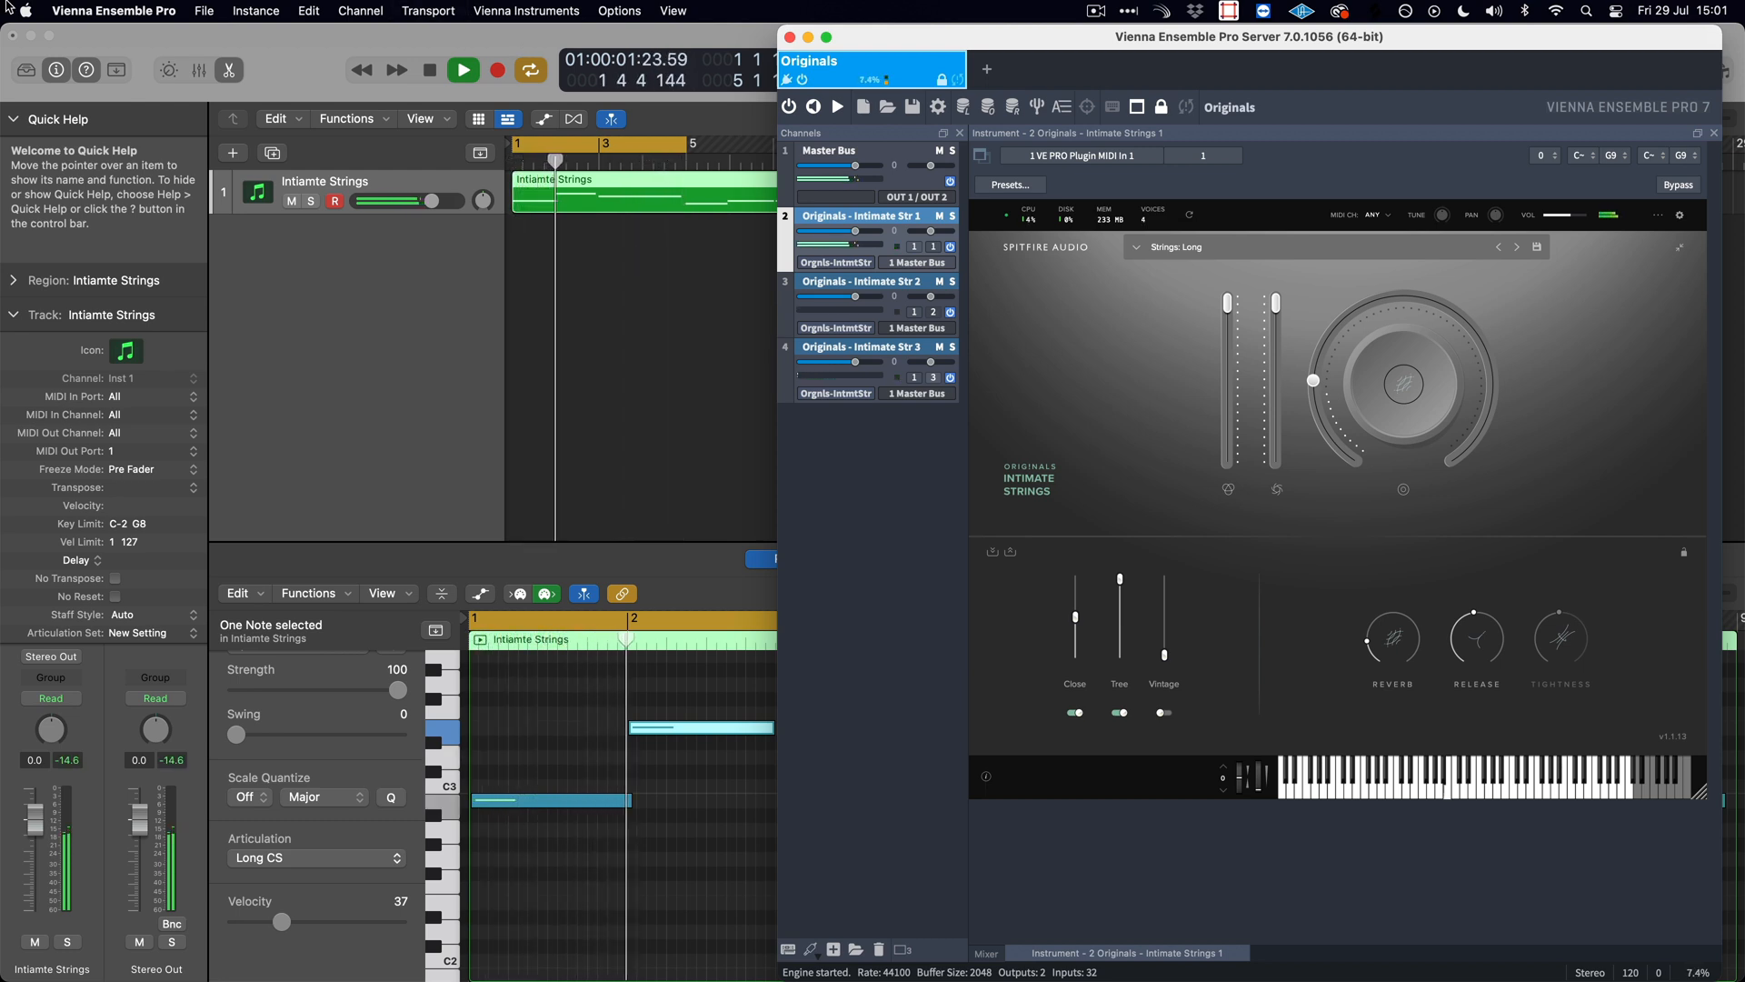
key(space)
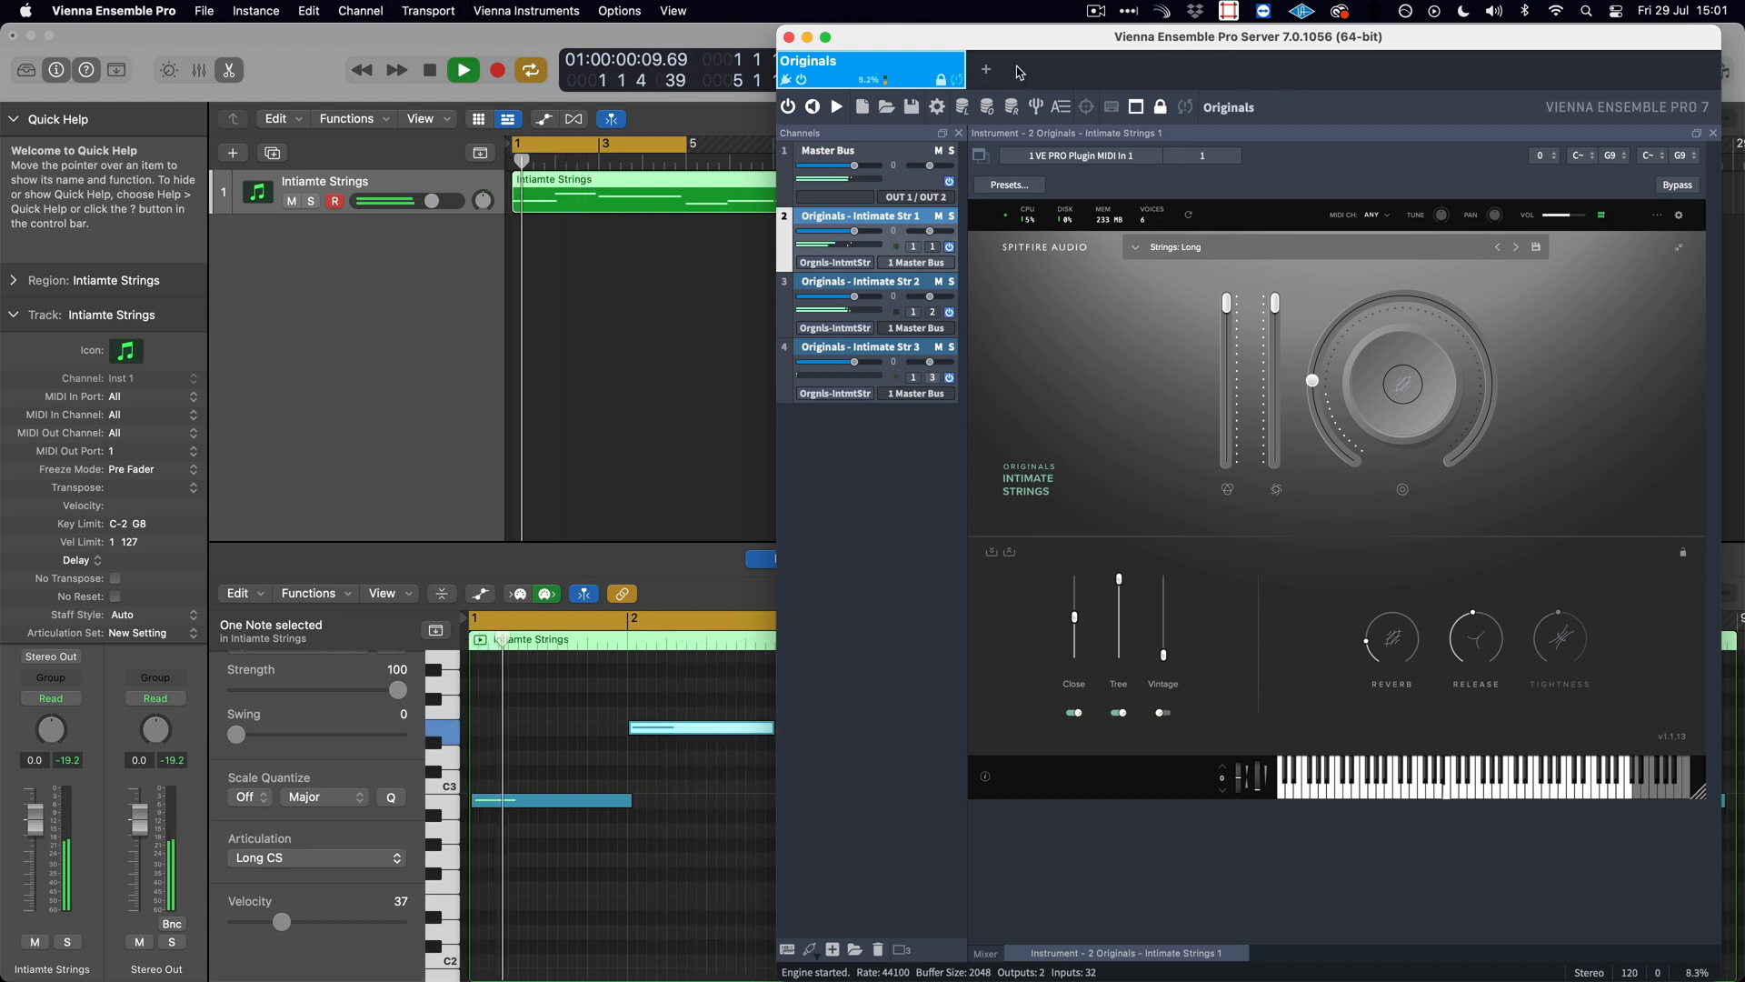
click(431, 73)
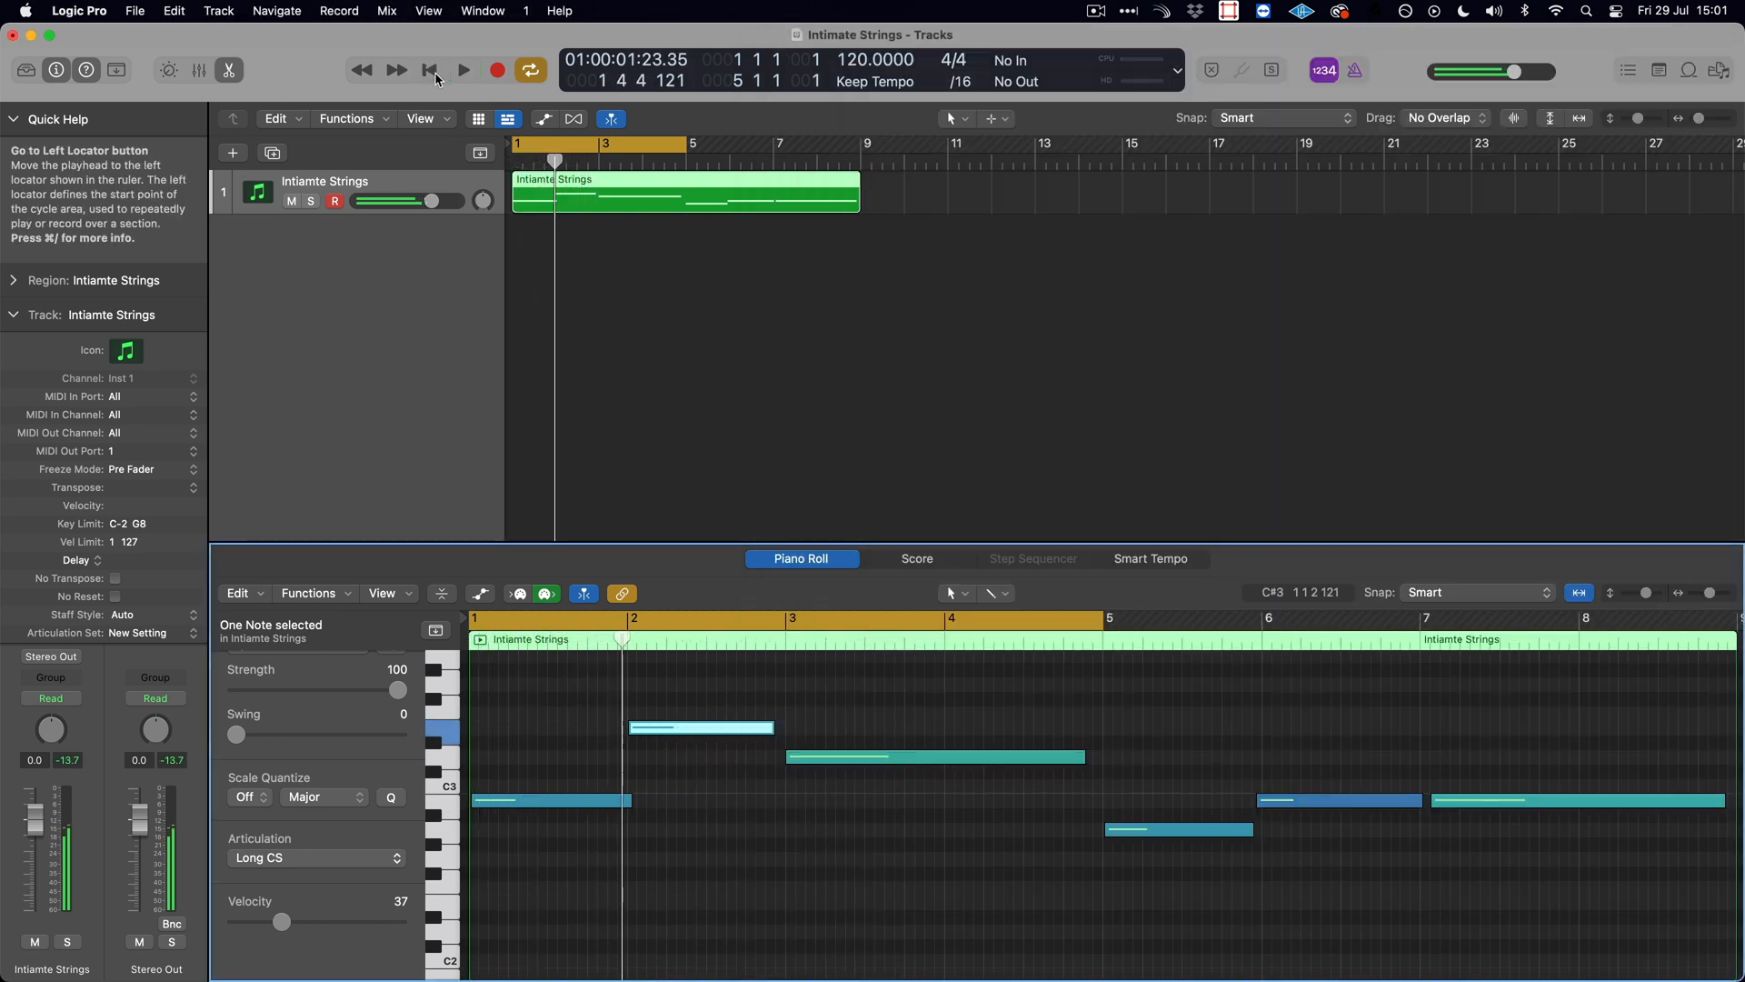